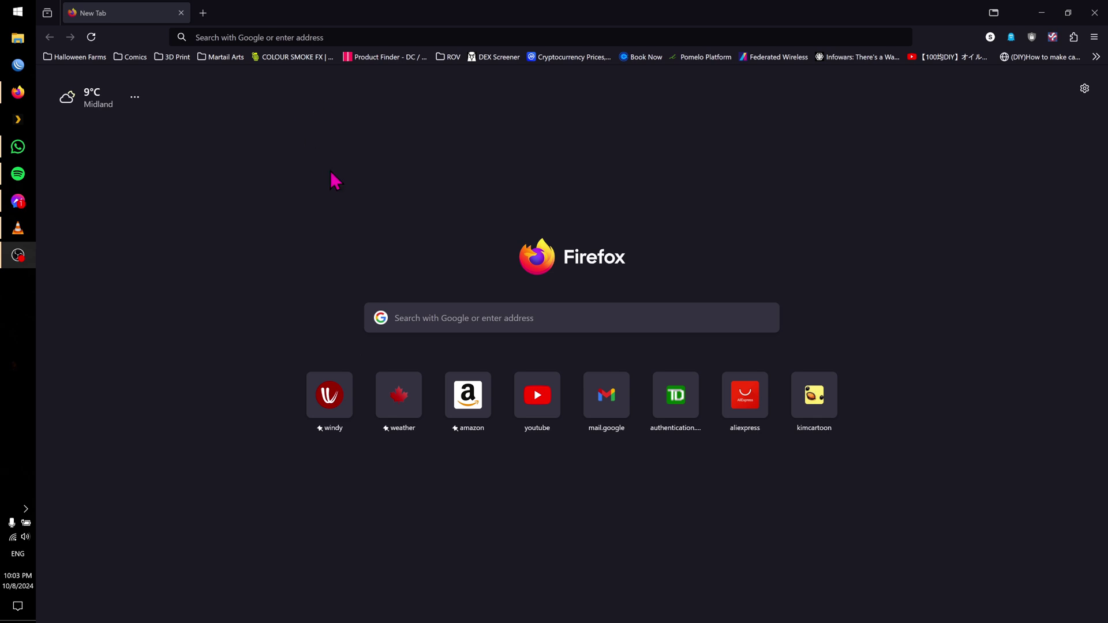
Sign in to the switch at 192.168.1.200 with the admin username and save the login in Firefox
left_click(306, 35)
type("1")
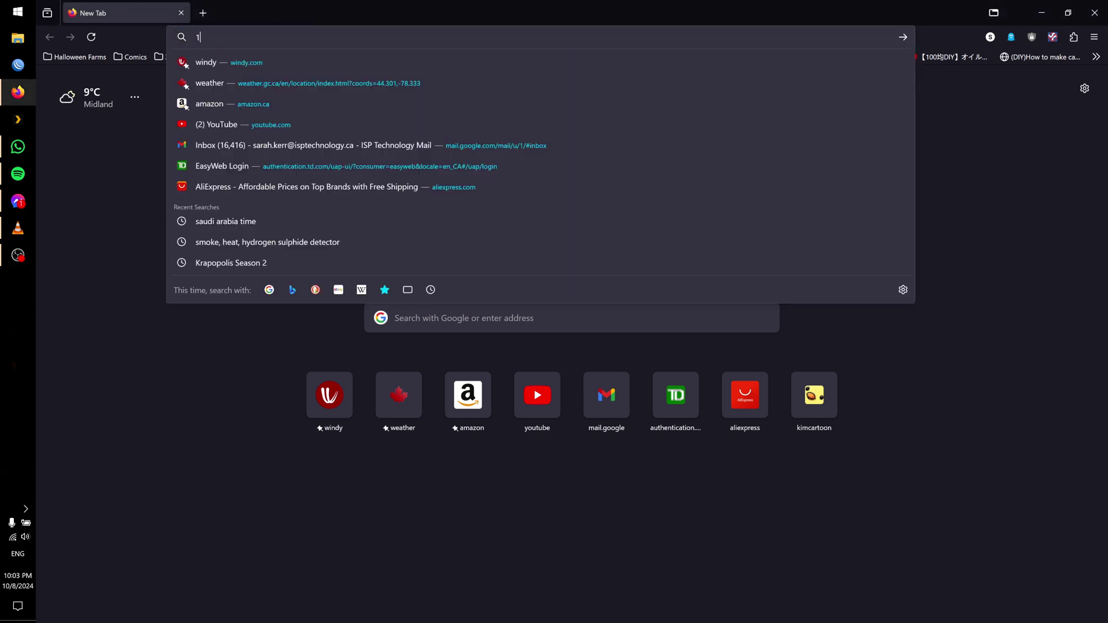
type("92.168.1.200")
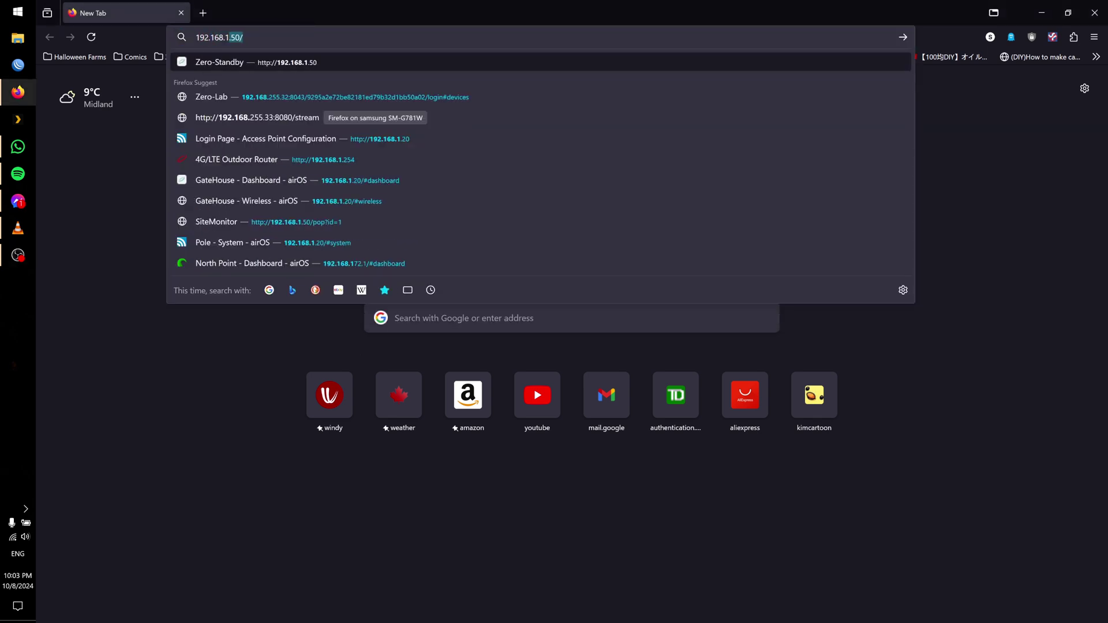
key("Return")
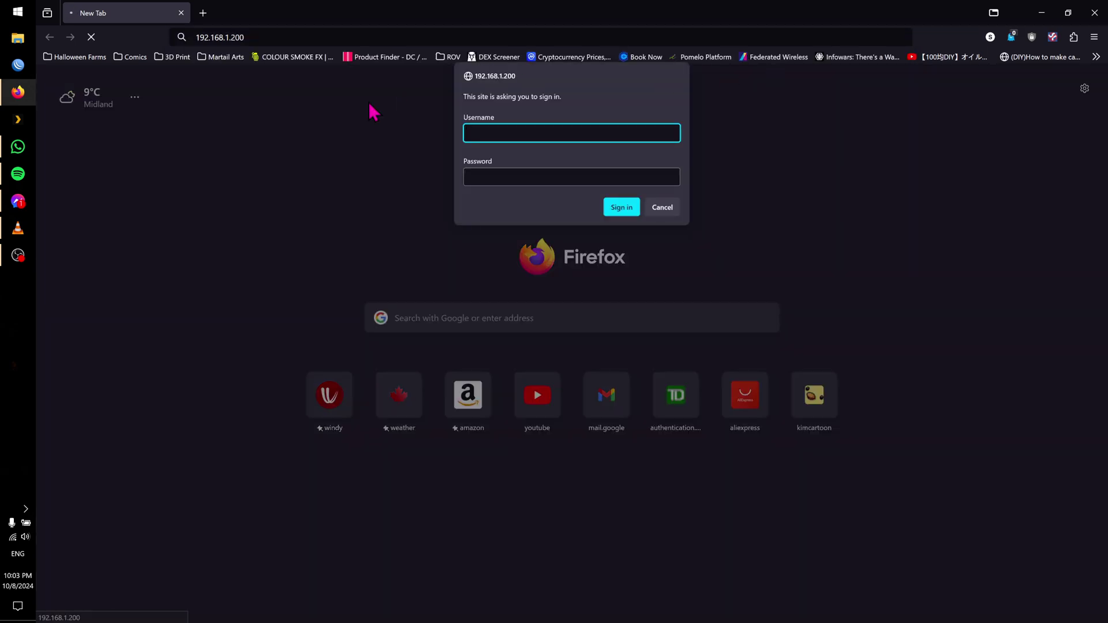
type("admin")
key("Tab")
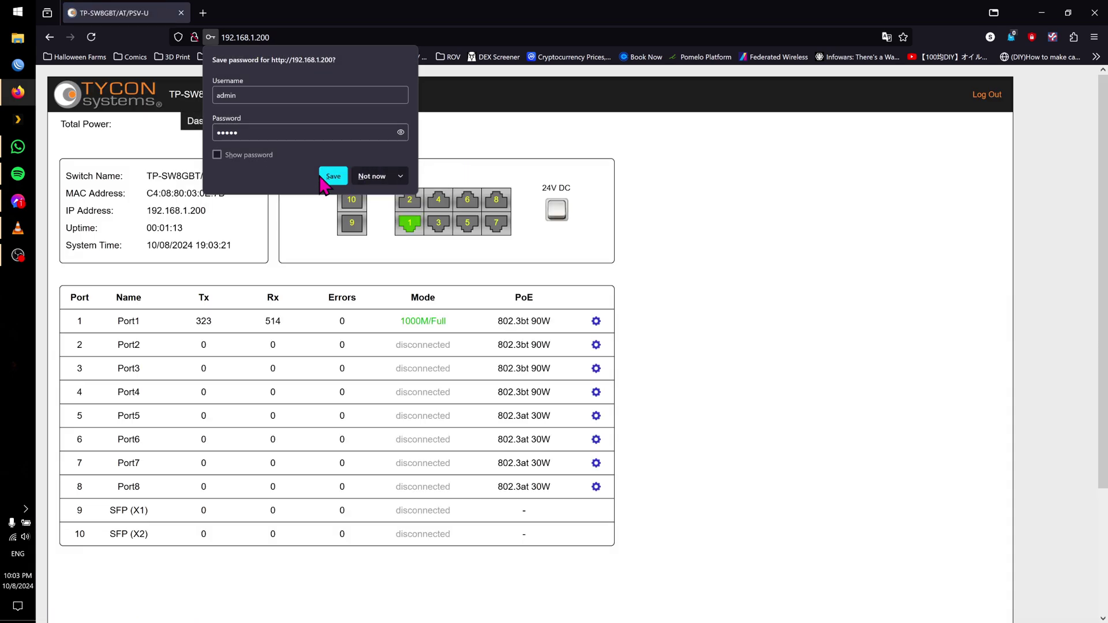
left_click(339, 179)
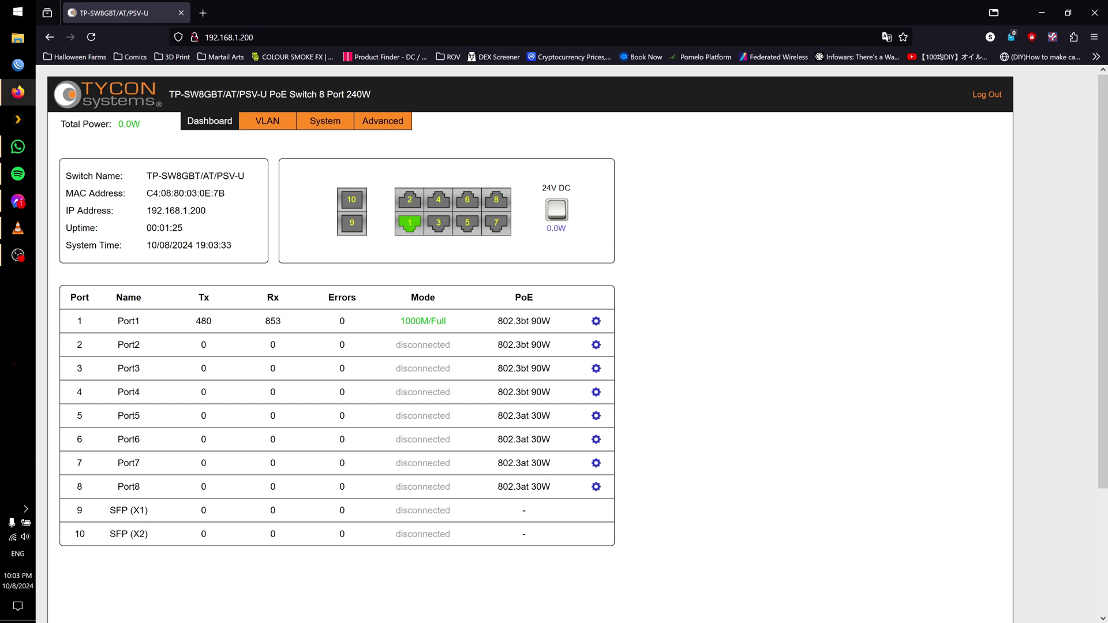
key("alt+Tab")
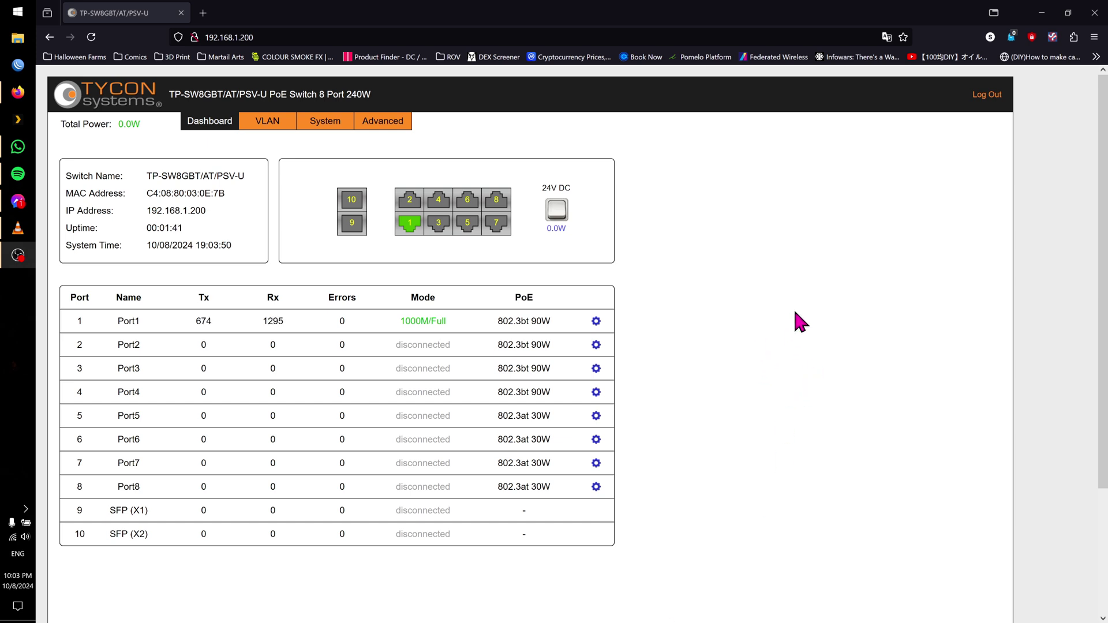
left_click(554, 222)
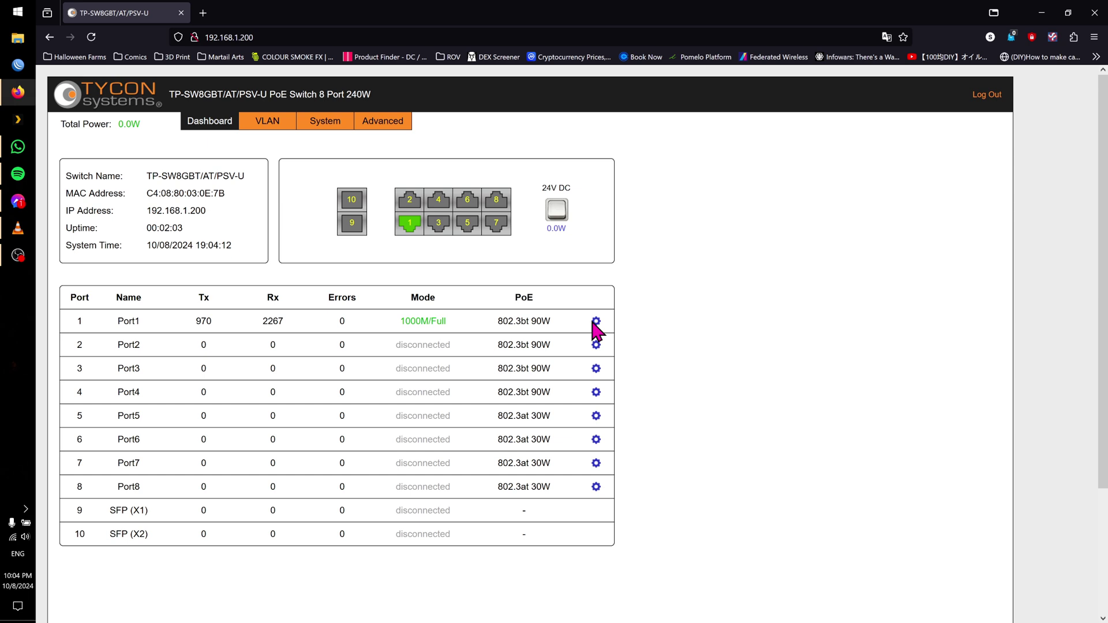
left_click(596, 321)
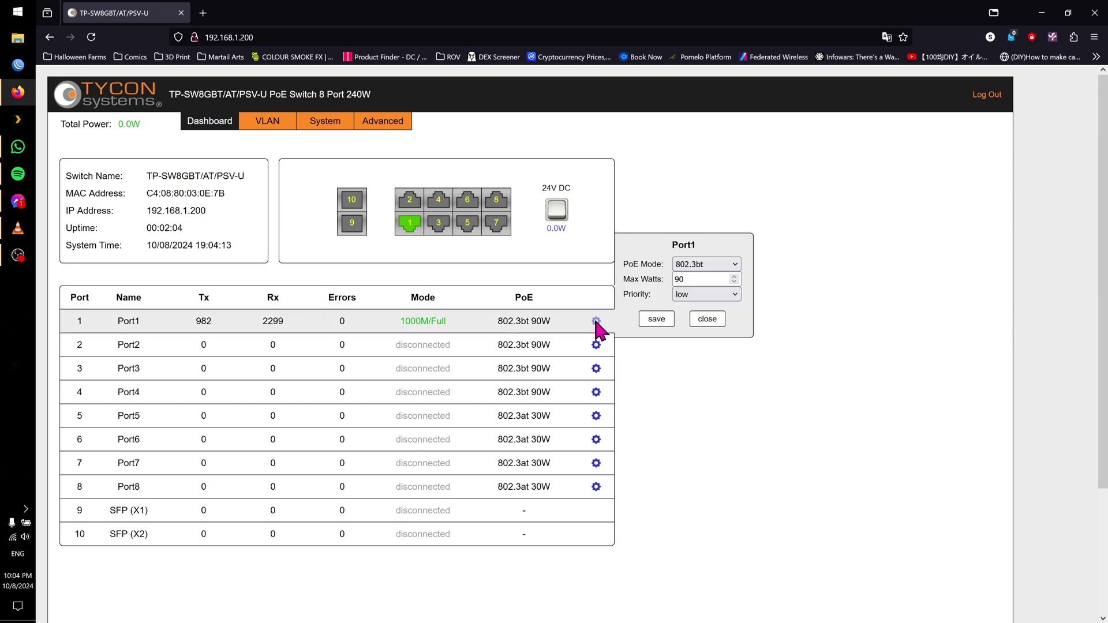
left_click(714, 296)
left_click(716, 295)
left_click(728, 267)
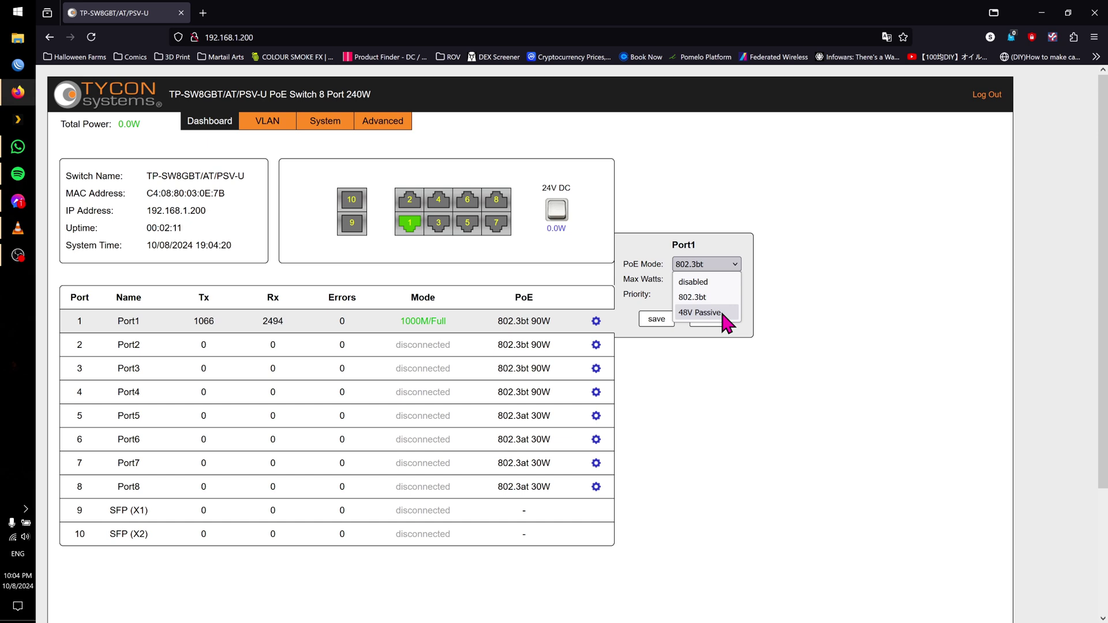
left_click(771, 170)
left_click(708, 319)
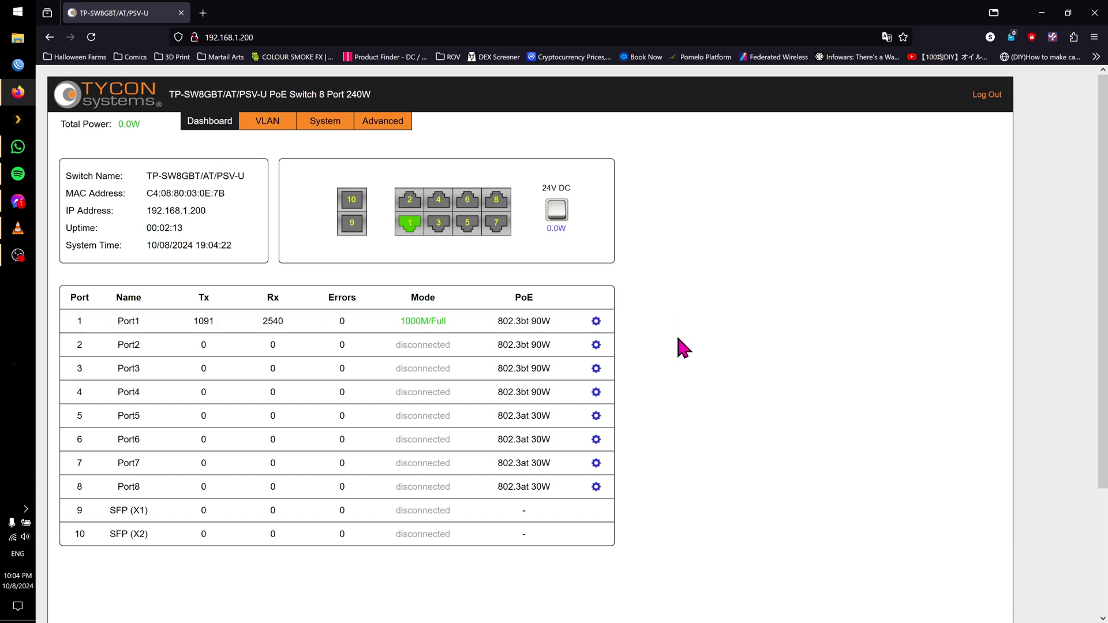
left_click(596, 345)
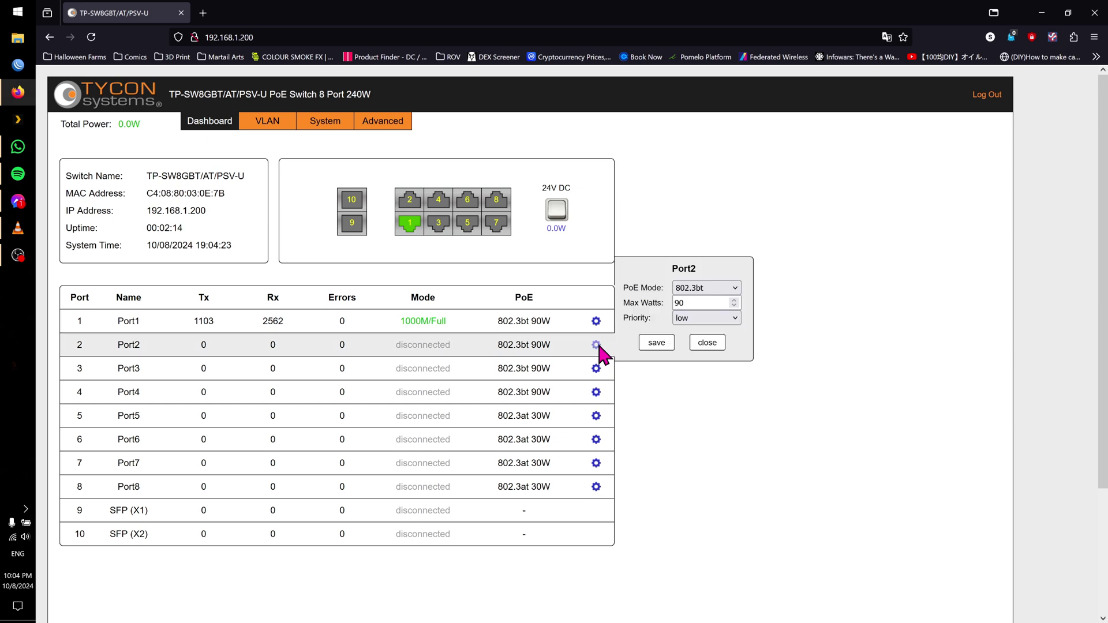
left_click(725, 287)
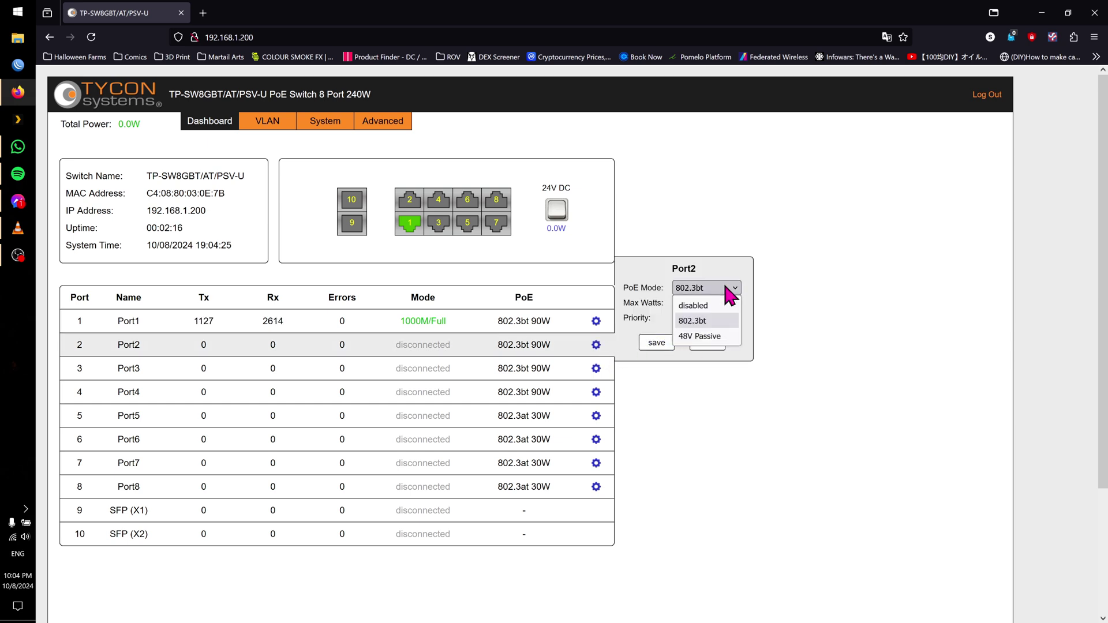
left_click(778, 271)
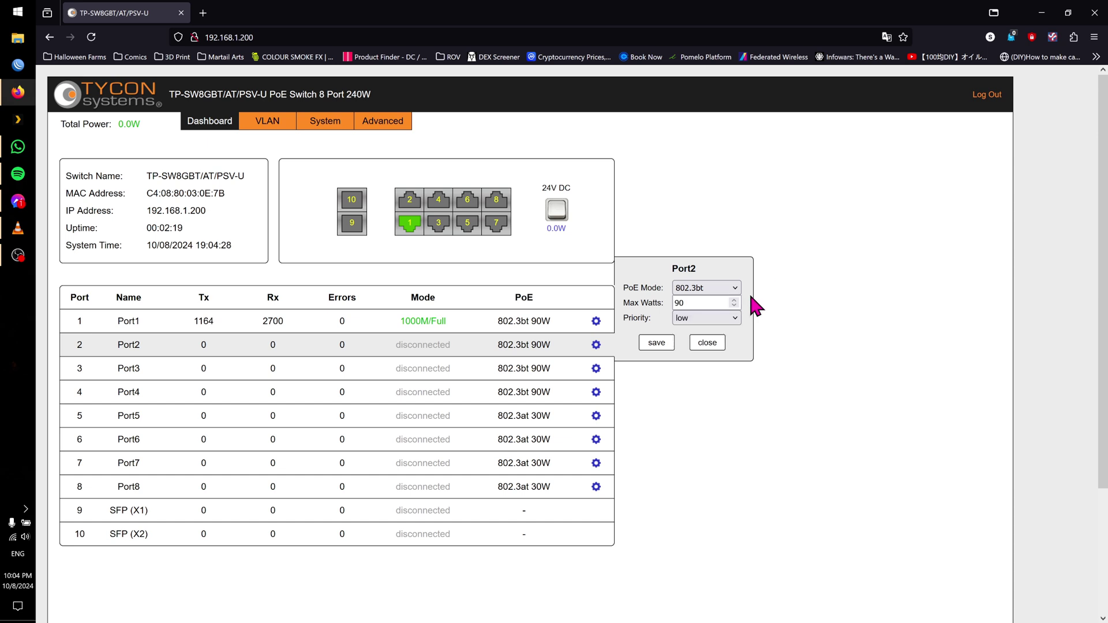
left_click(714, 346)
left_click(596, 369)
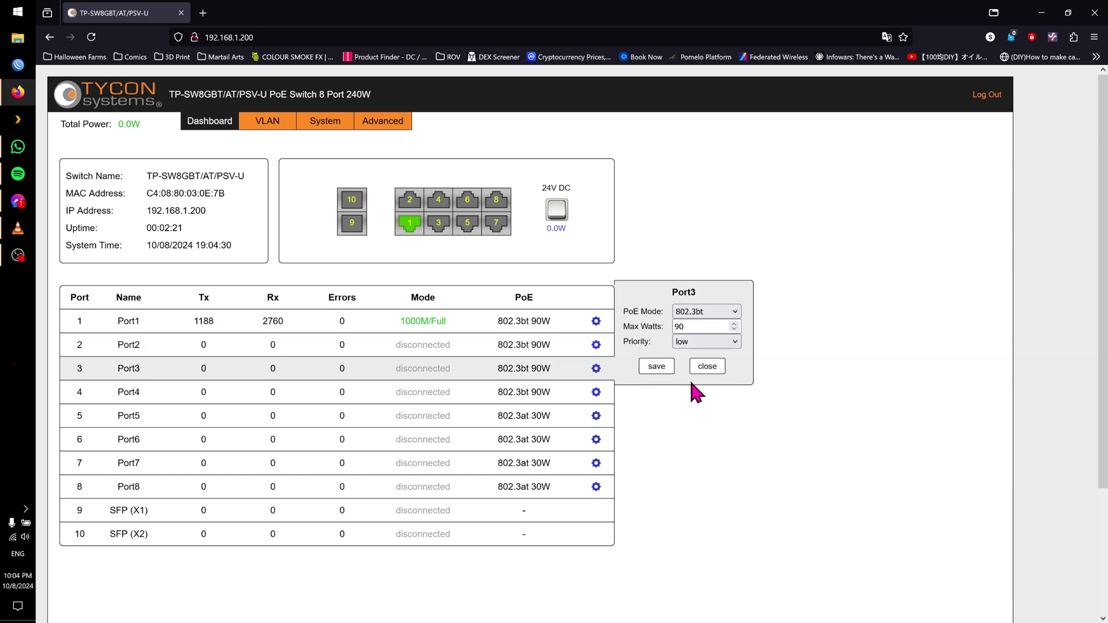
left_click(731, 312)
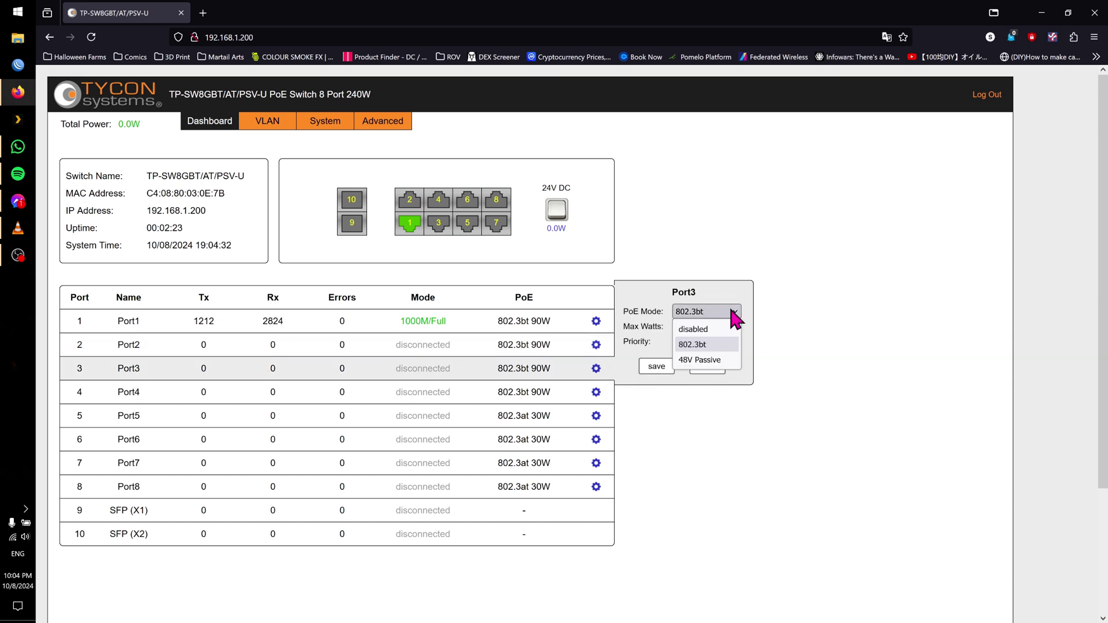
left_click(776, 298)
left_click(710, 367)
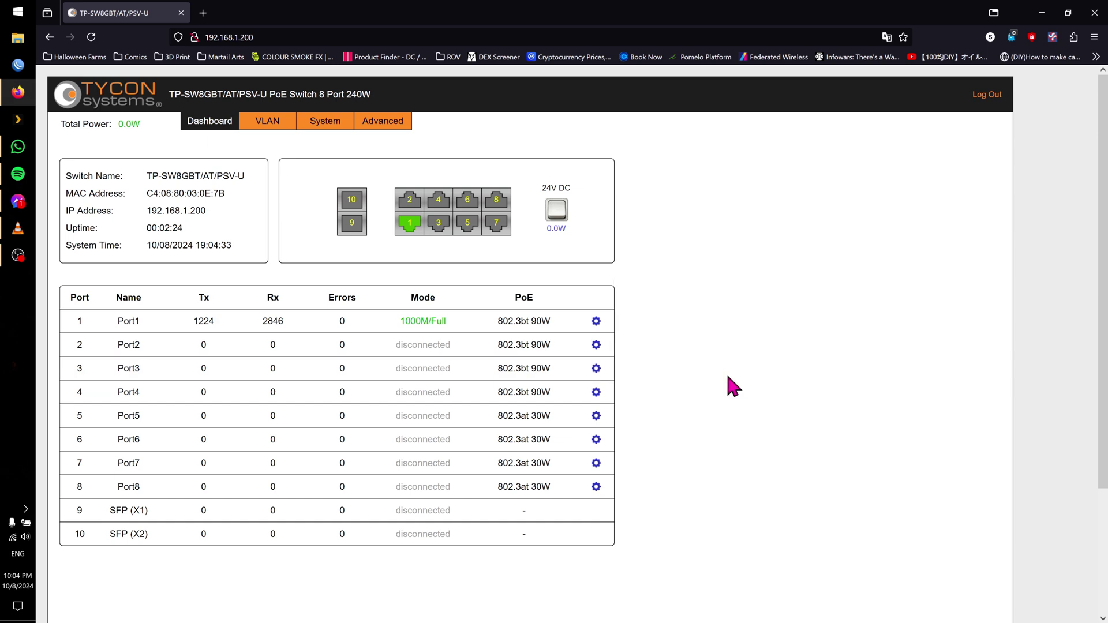
left_click(597, 393)
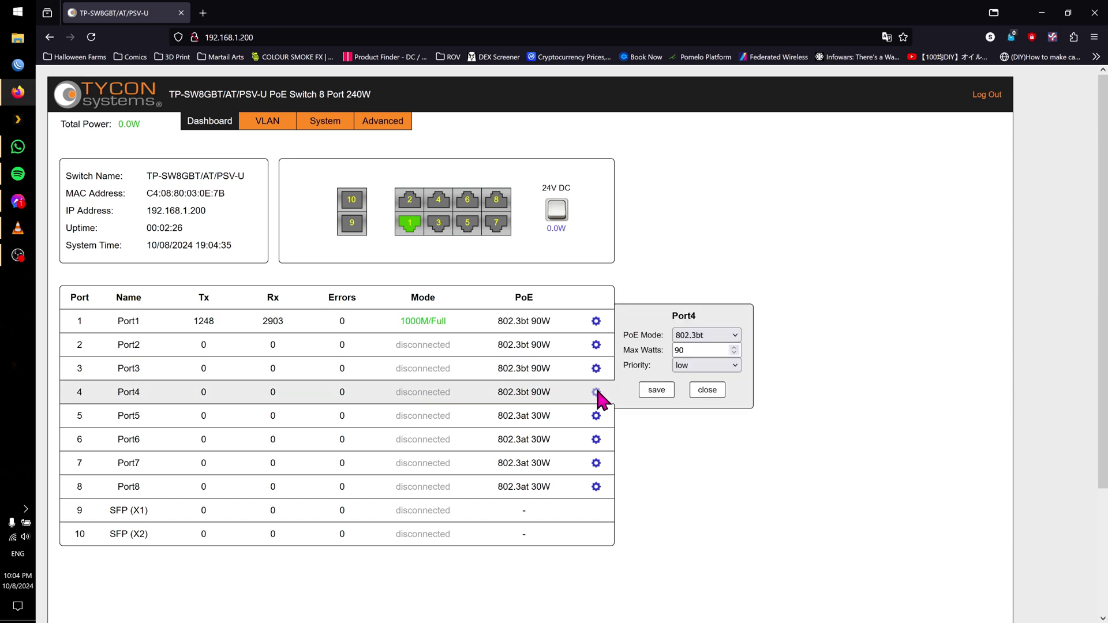
left_click(732, 334)
left_click(732, 334)
left_click(707, 390)
left_click(596, 416)
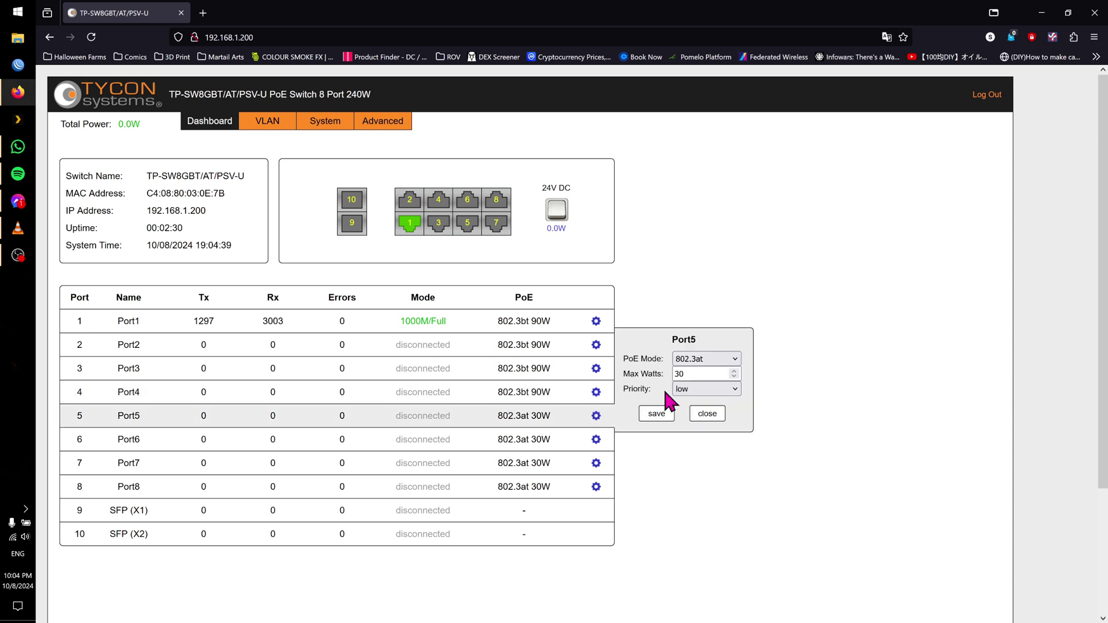
left_click(735, 359)
left_click(734, 359)
left_click(695, 414)
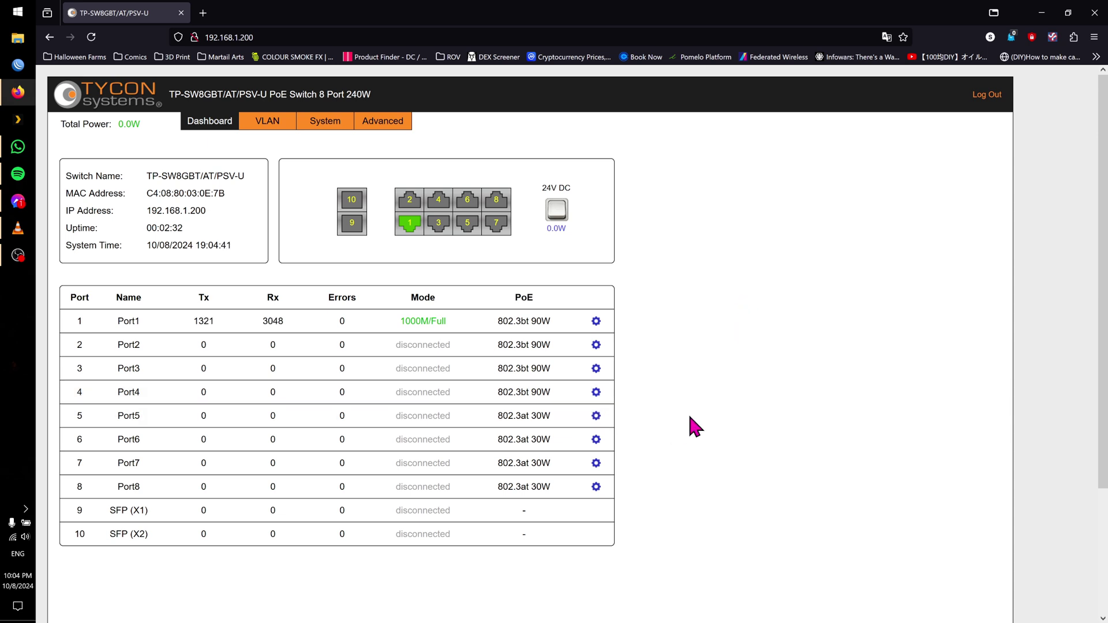
left_click(597, 440)
left_click(732, 381)
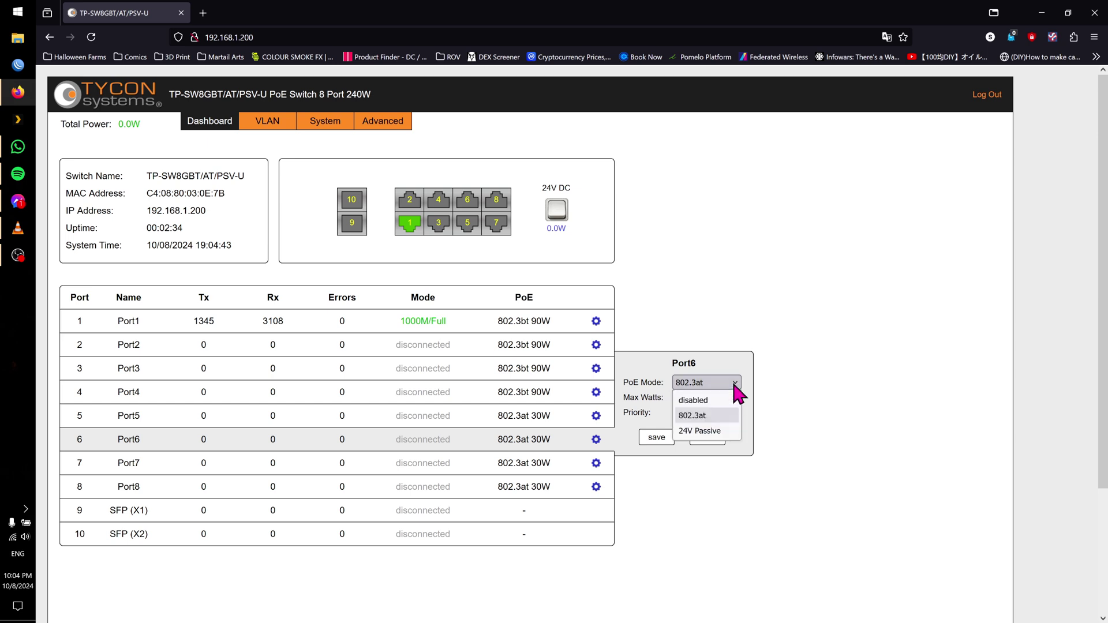
left_click(720, 381)
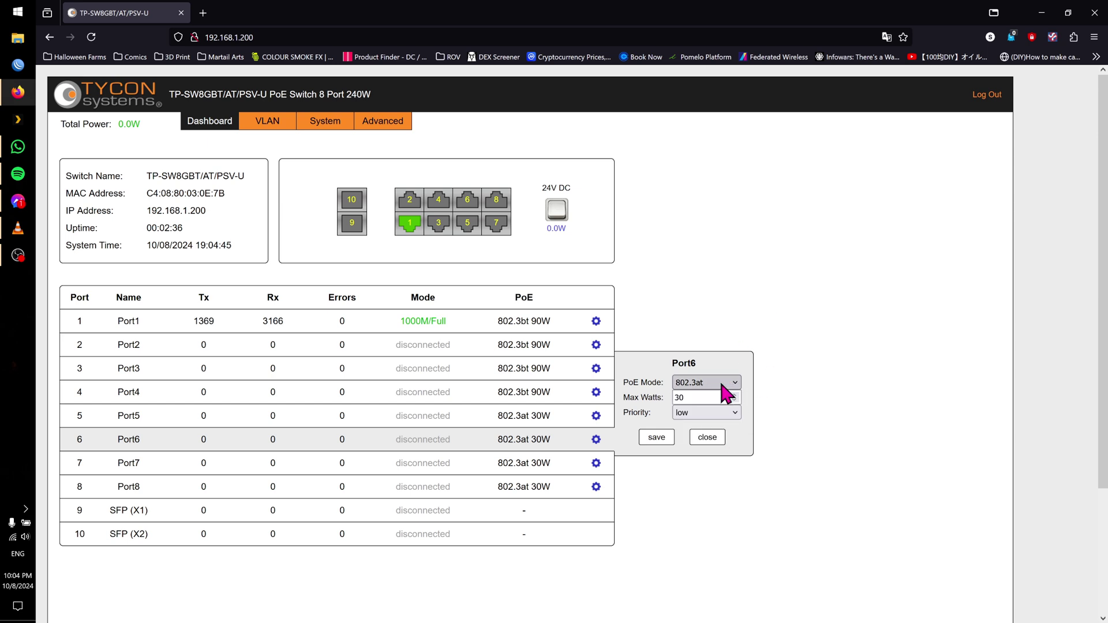
left_click(711, 441)
left_click(596, 463)
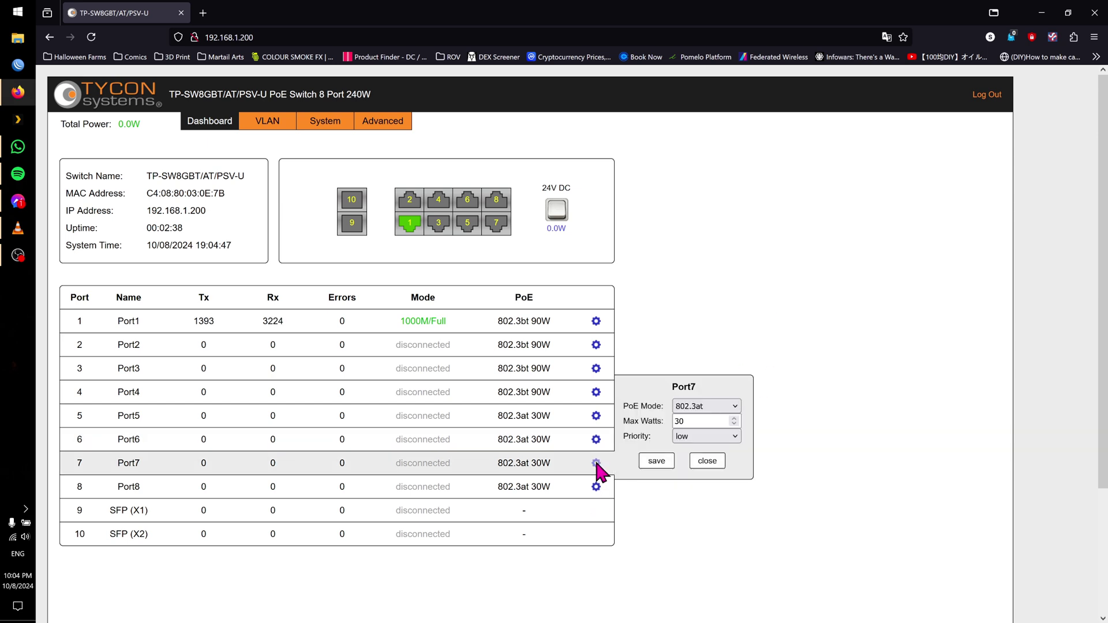
left_click(732, 406)
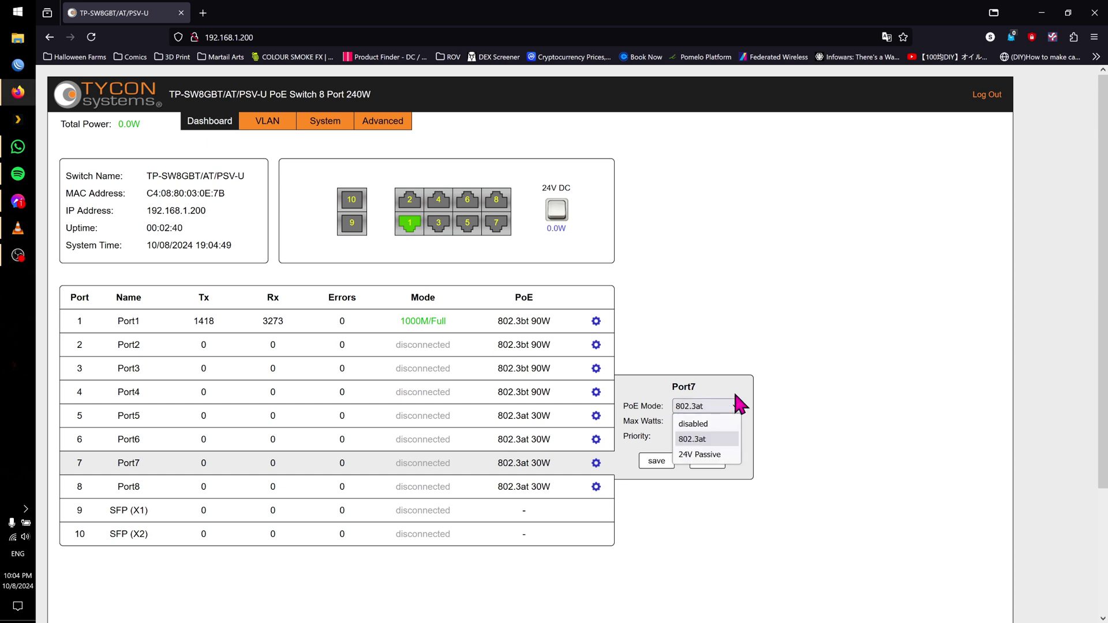
left_click(777, 508)
left_click(707, 460)
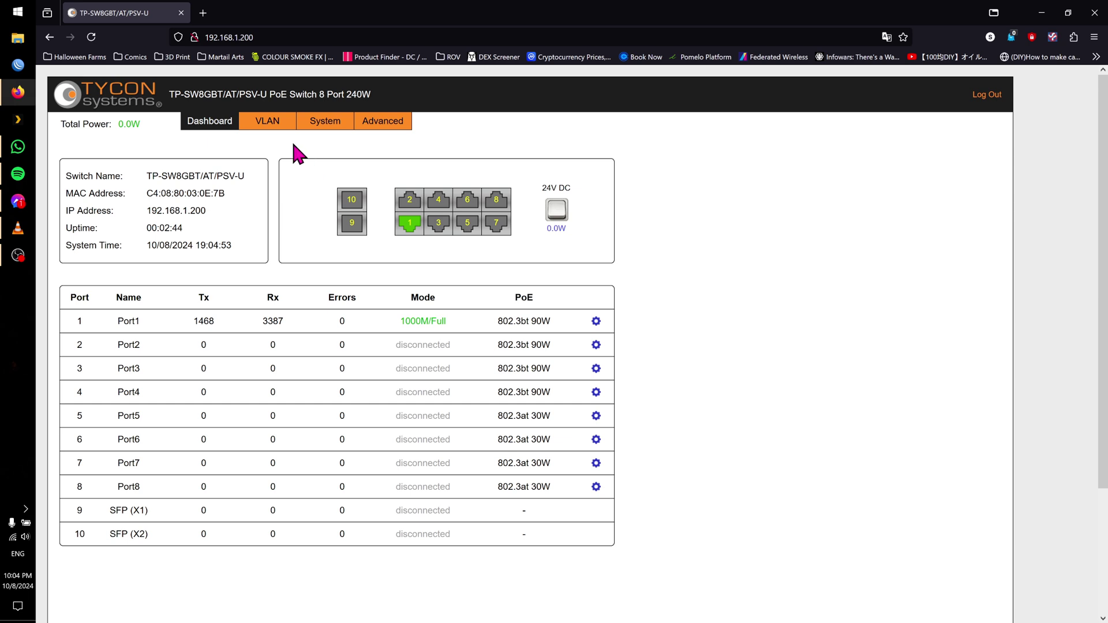
Toggle Port1's link type between trunk and access, inspect its VLAN fields, and leave it access
left_click(280, 124)
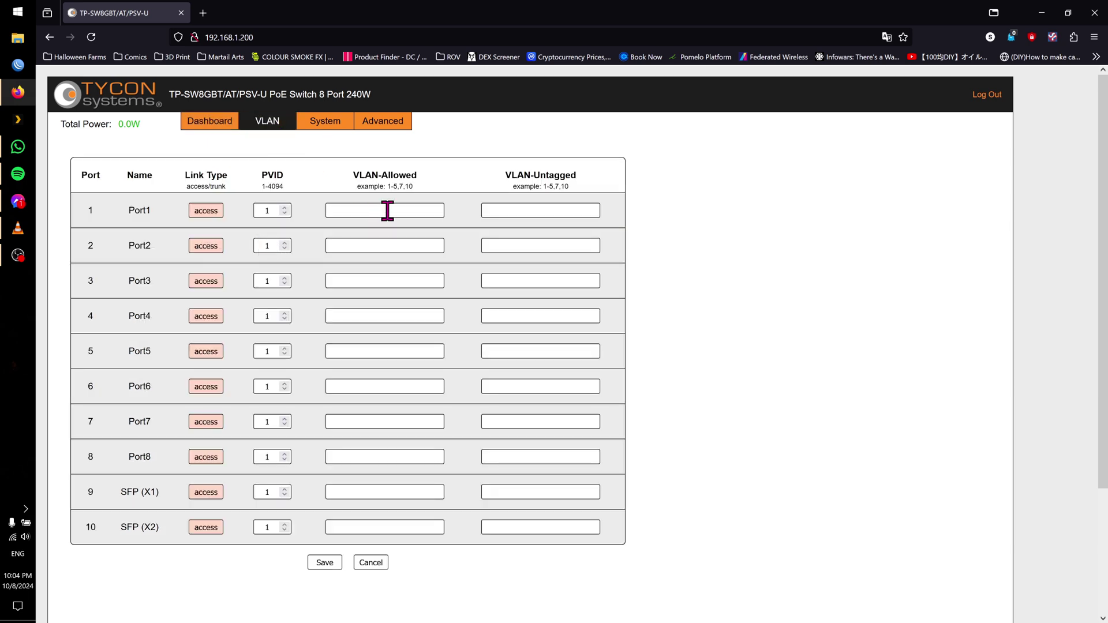
left_click(209, 214)
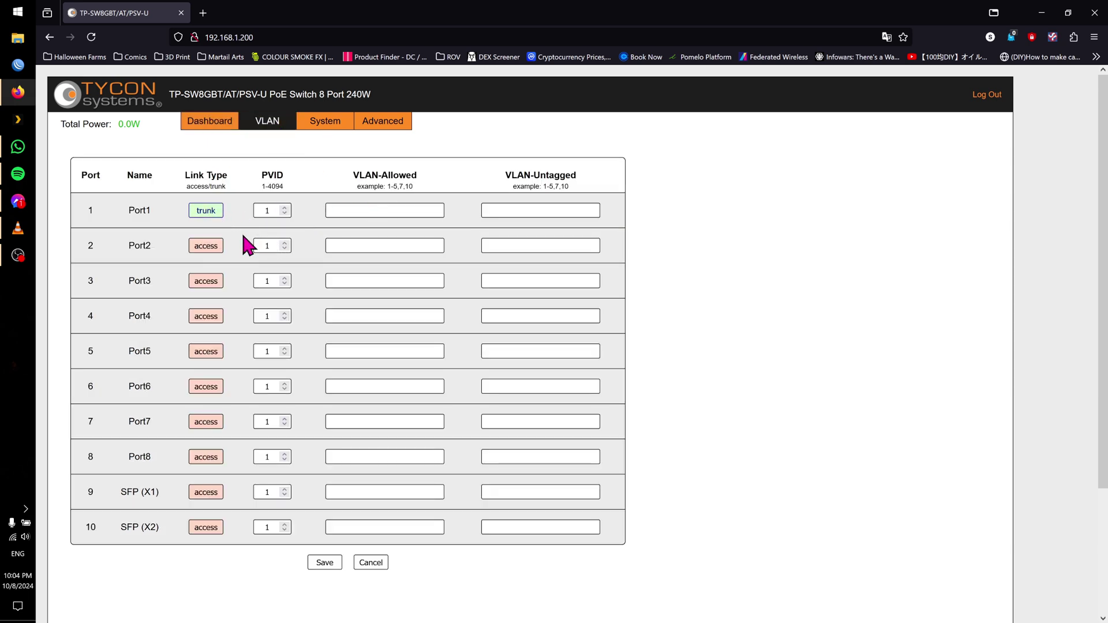
left_click(211, 215)
left_click(210, 213)
left_click(212, 215)
left_click(212, 213)
left_click(427, 210)
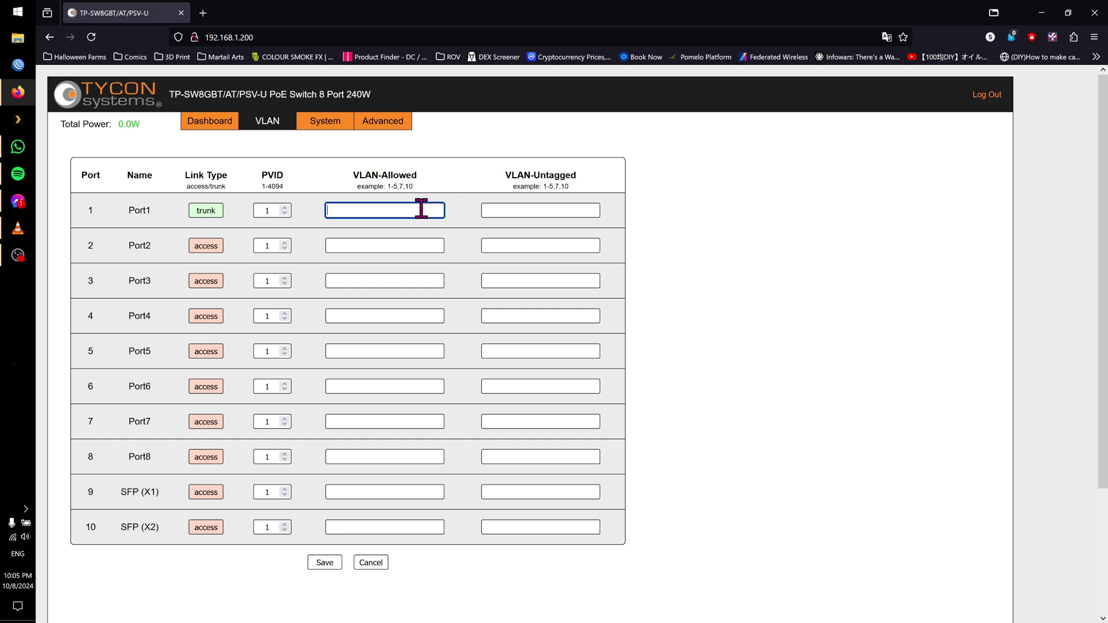
left_click(543, 210)
key("shift+Tab")
left_click(535, 210)
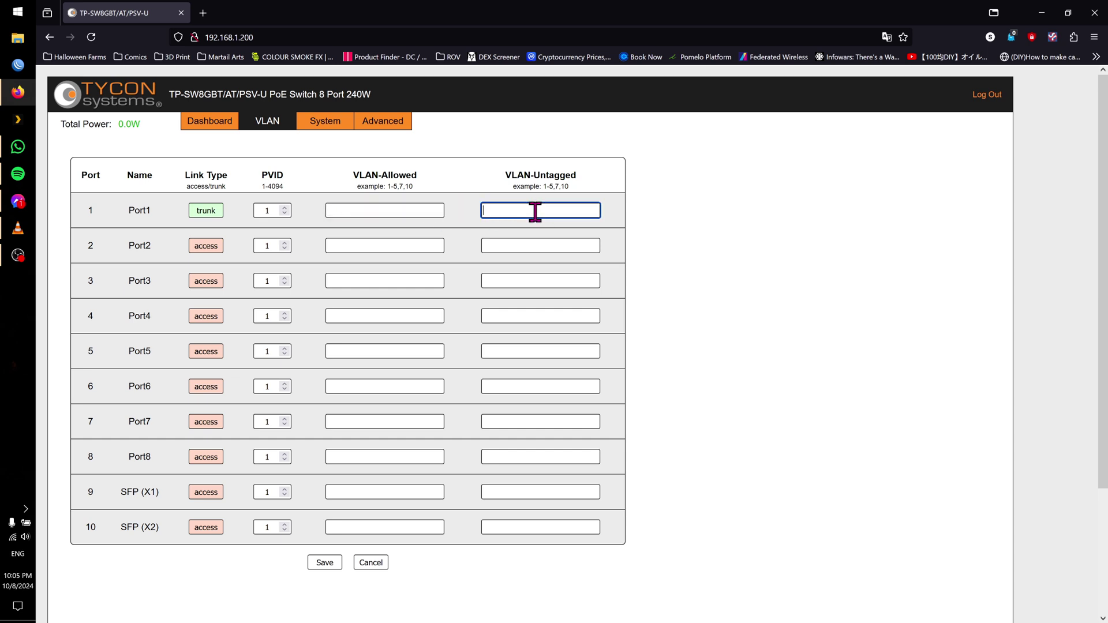
left_click(392, 210)
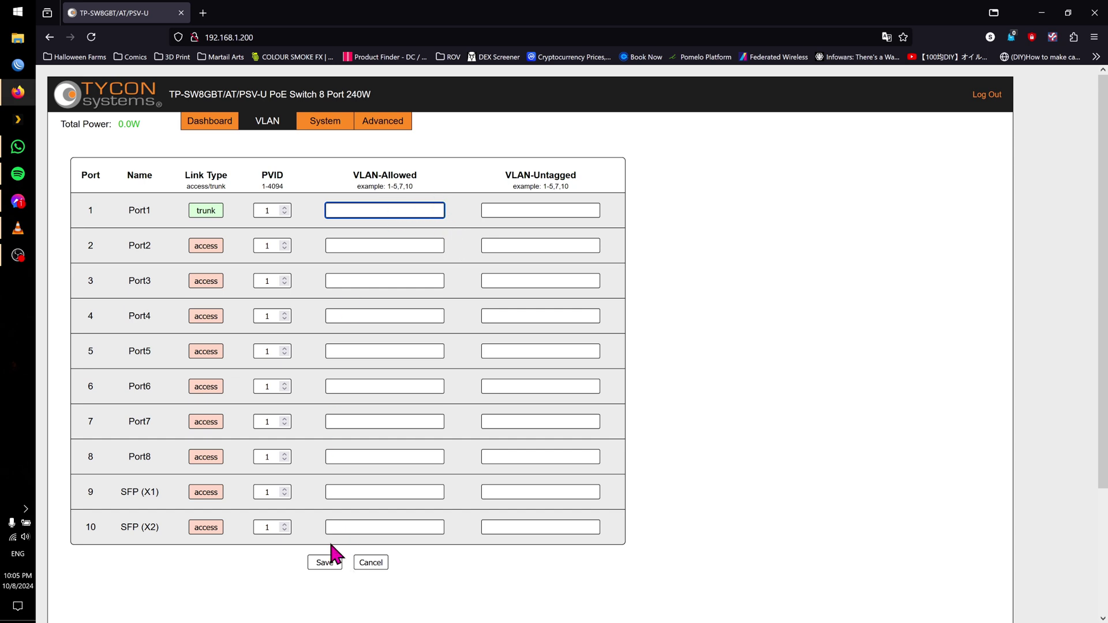
left_click(219, 213)
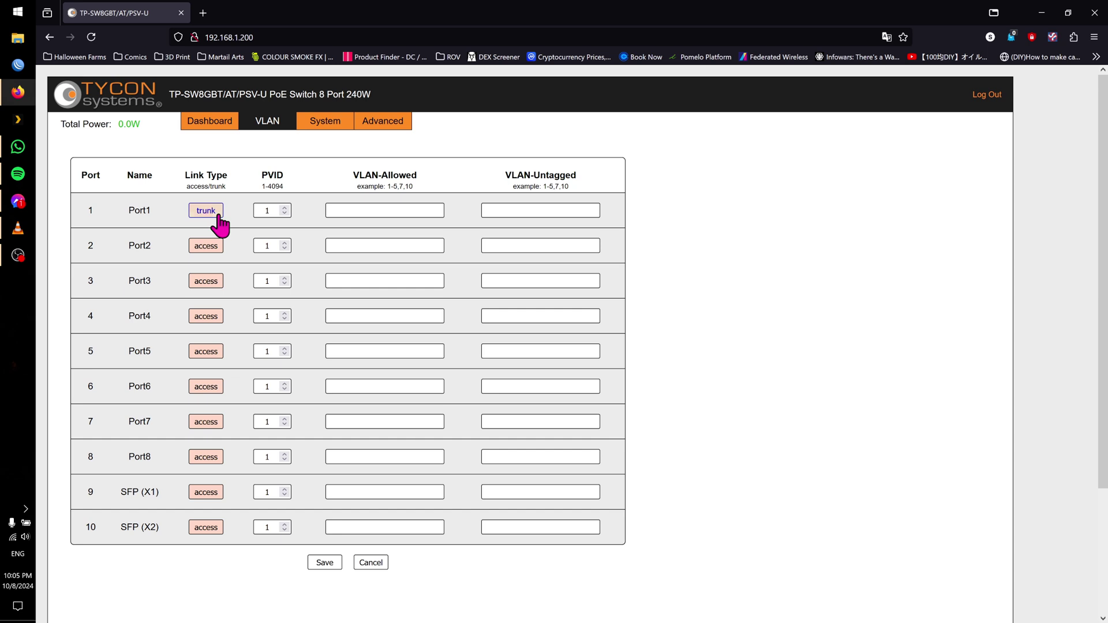
Switch Ports 4–8 and SFP (X1) to trunk, then revert them all to access
left_click(209, 495)
left_click(211, 459)
left_click(205, 427)
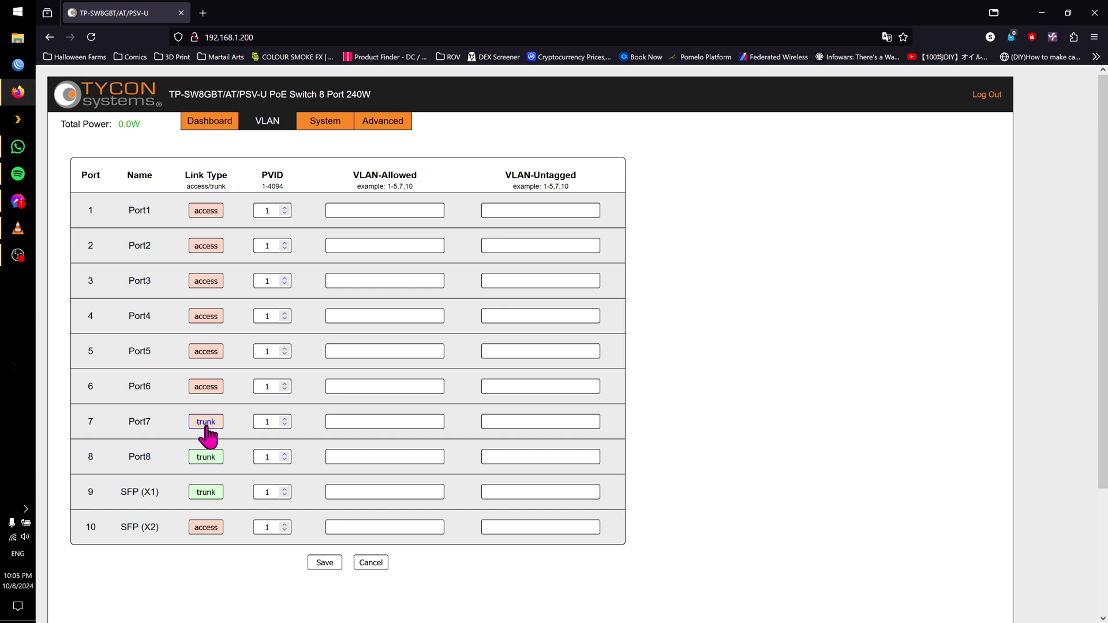
left_click(206, 388)
left_click(205, 354)
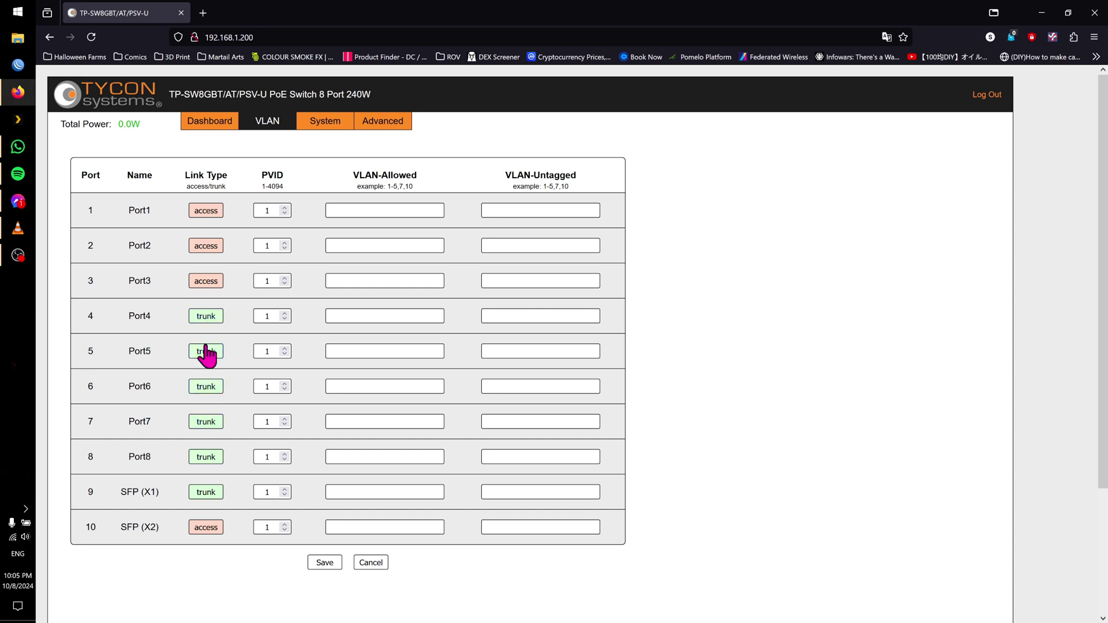
left_click(207, 352)
left_click(208, 317)
left_click(207, 317)
left_click(208, 386)
left_click(208, 420)
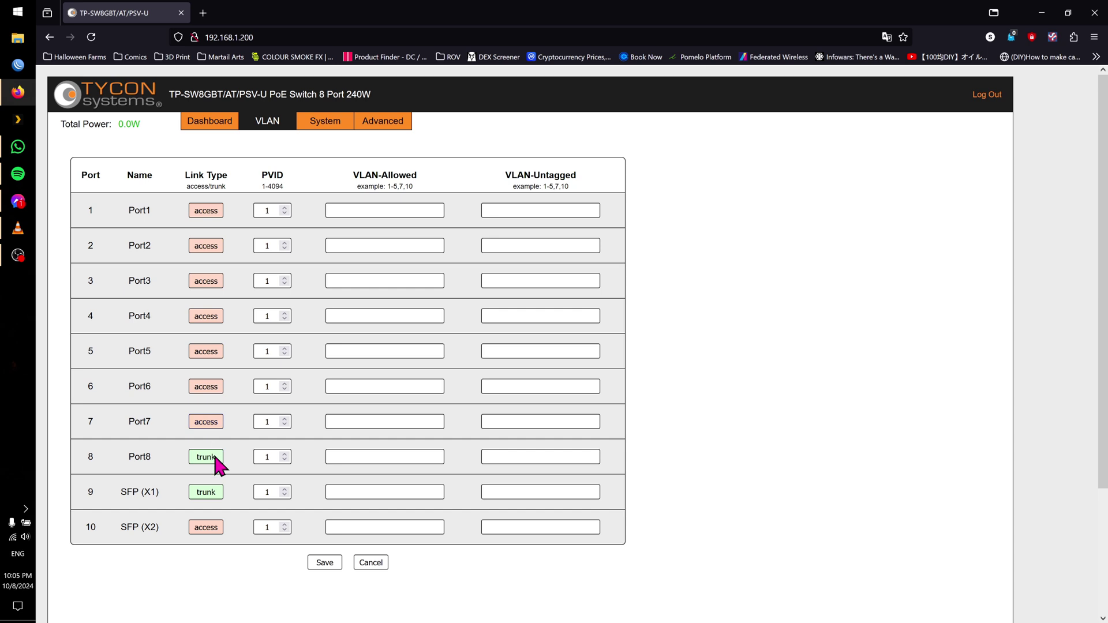
left_click(208, 458)
left_click(207, 494)
Review the System page panels, then open the Advanced Spanning Tree settings with per-port path cost and priority
left_click(325, 122)
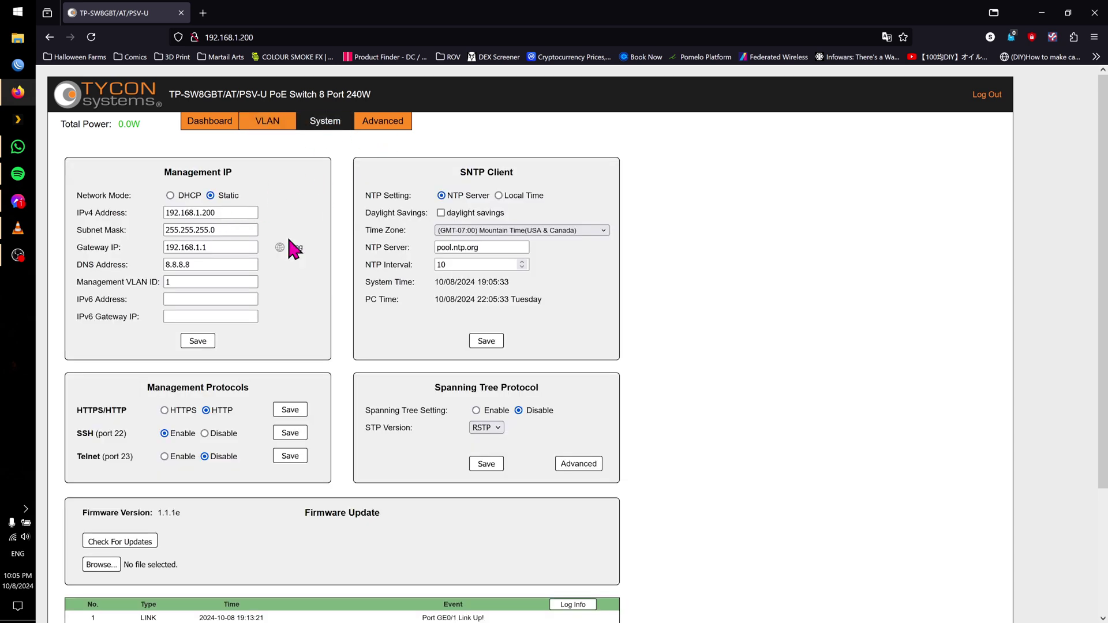
scroll(404, 254, "down", 3)
scroll(577, 320, "up", 3)
left_click(576, 465)
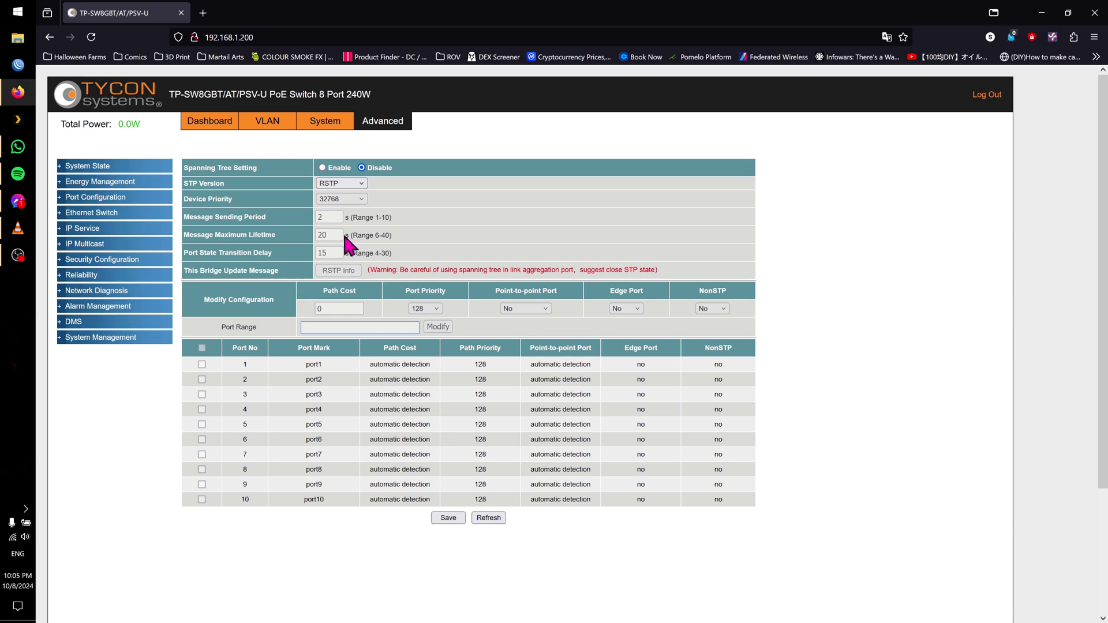
left_click(333, 124)
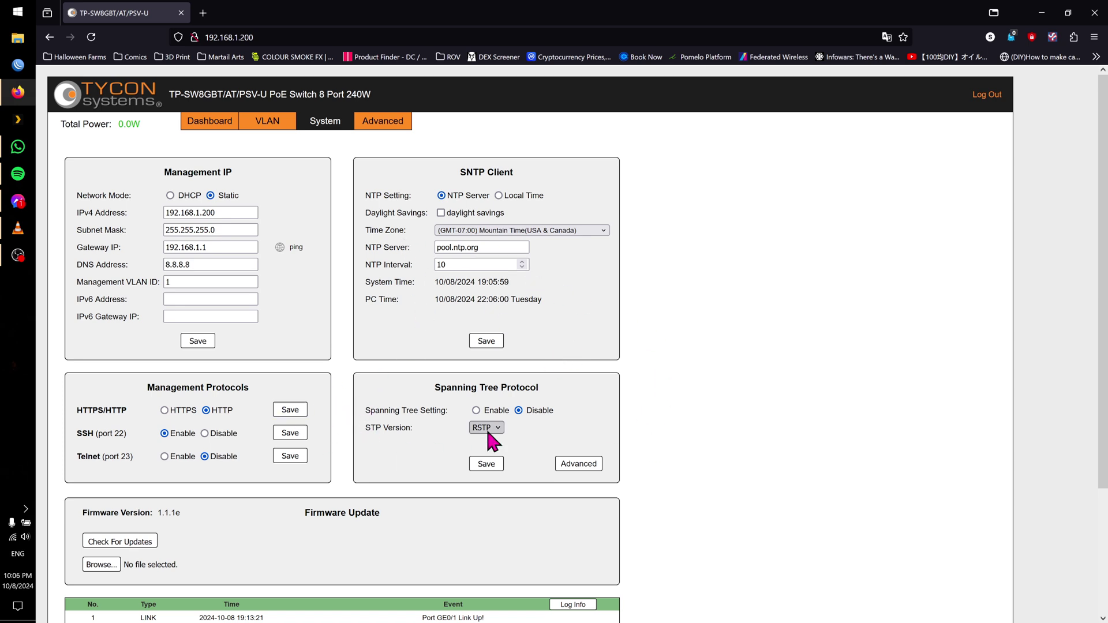
scroll(239, 456, "down", 3)
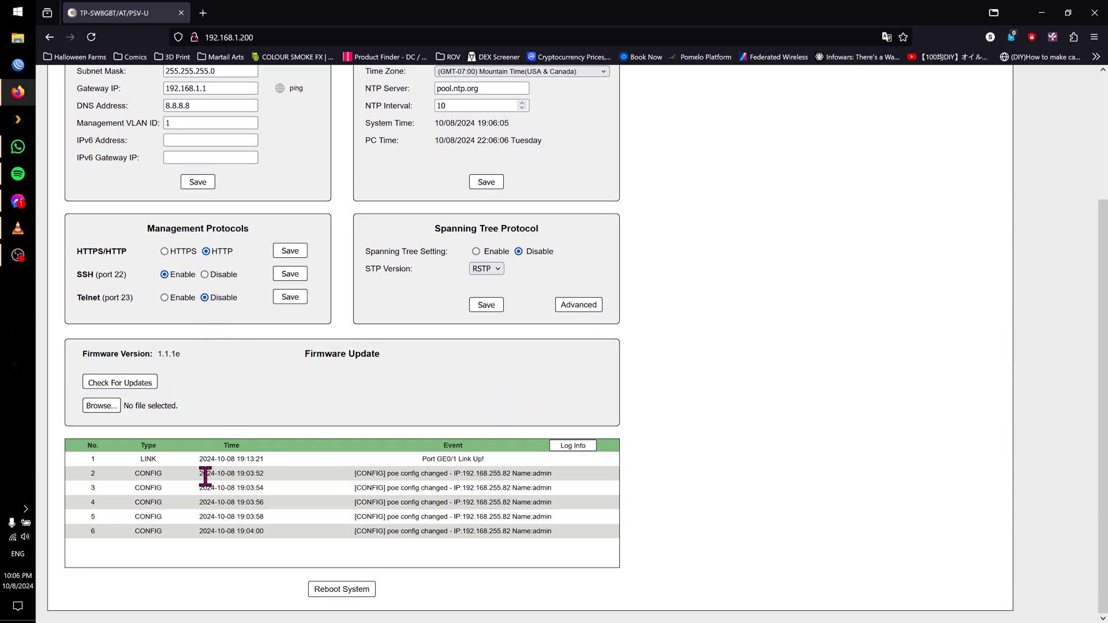
scroll(647, 448, "up", 3)
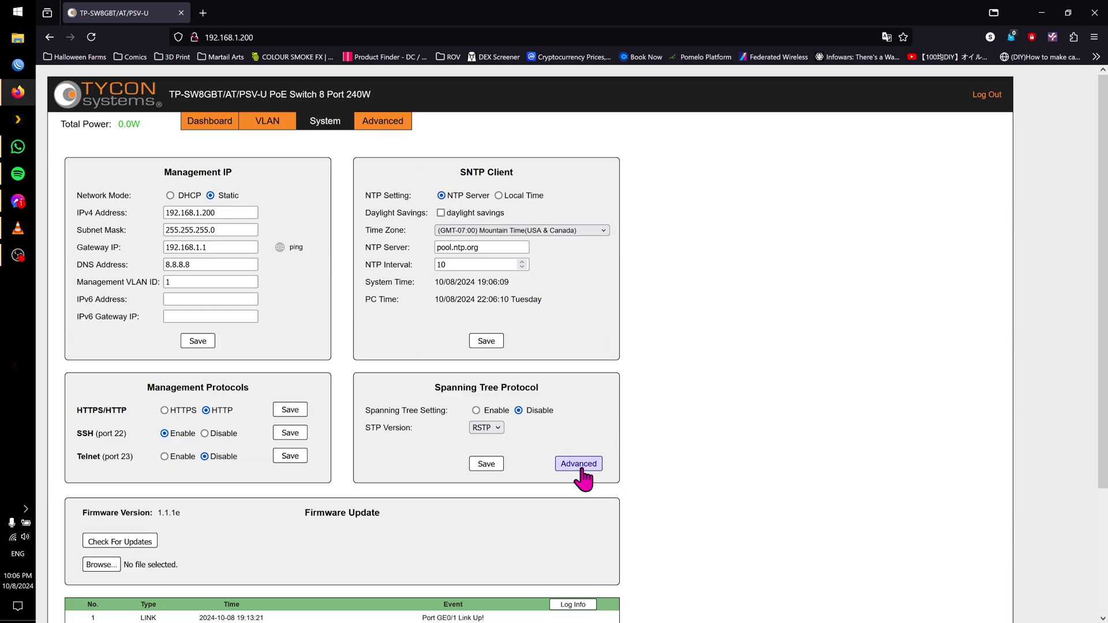
left_click(382, 123)
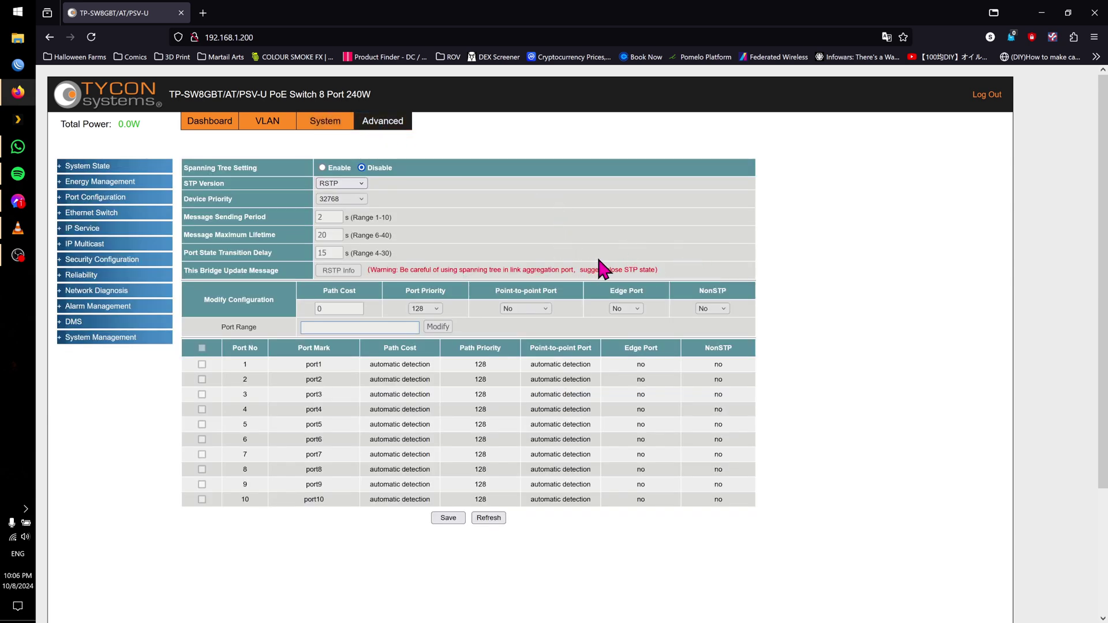
Expand and collapse the System State, Energy Management, Port Configuration, Ethernet Switch, IP Service and IP Multicast groups
left_click(58, 166)
left_click(57, 166)
left_click(57, 184)
left_click(60, 199)
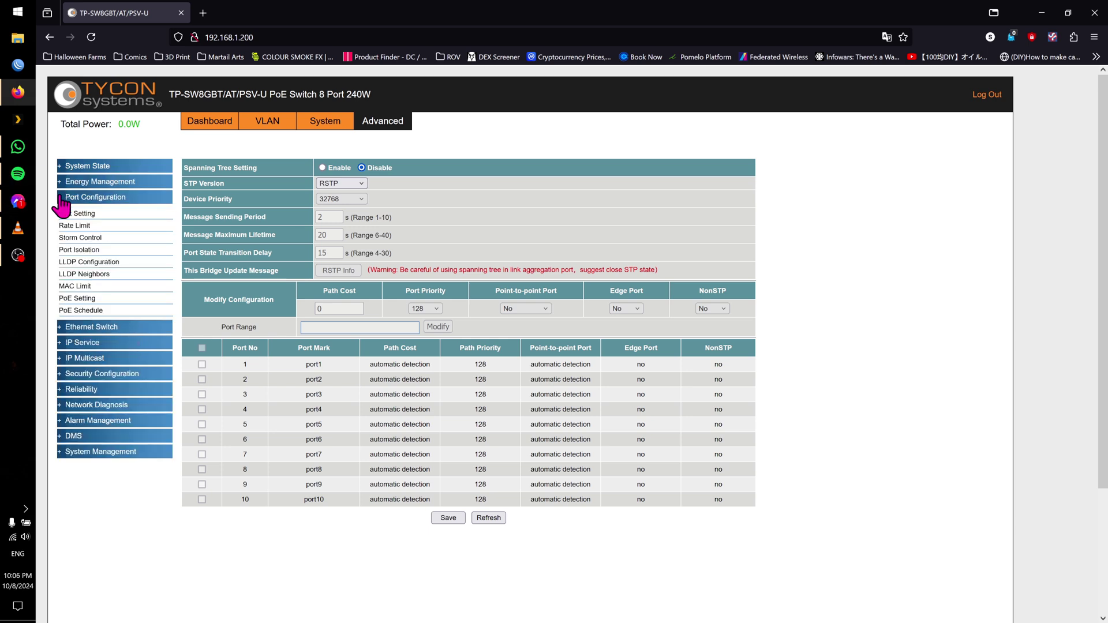
left_click(60, 198)
left_click(61, 213)
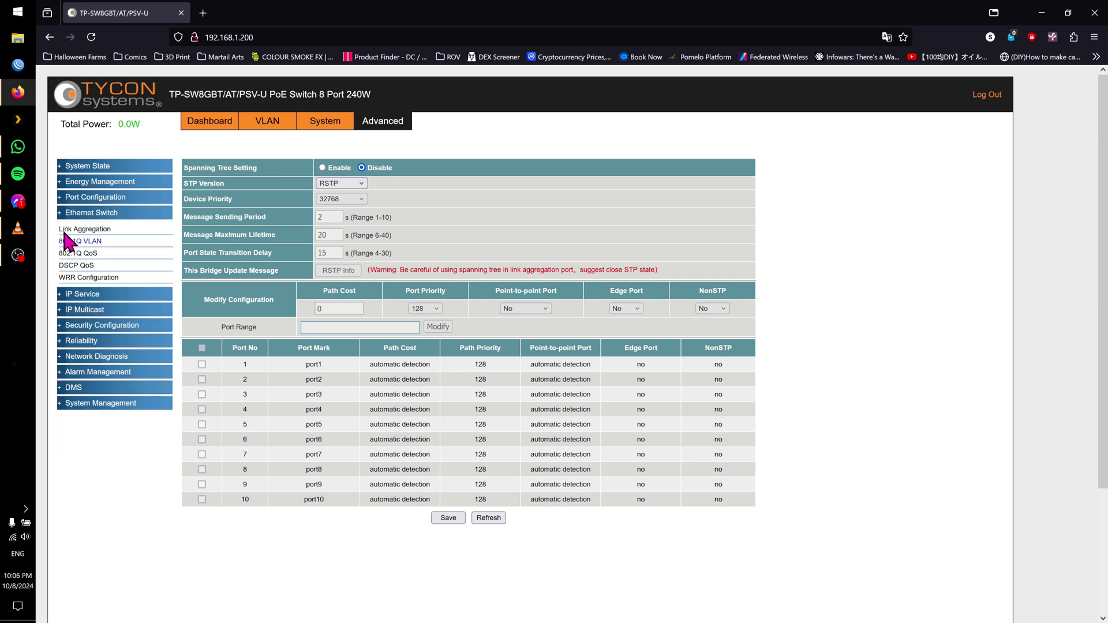
left_click(60, 213)
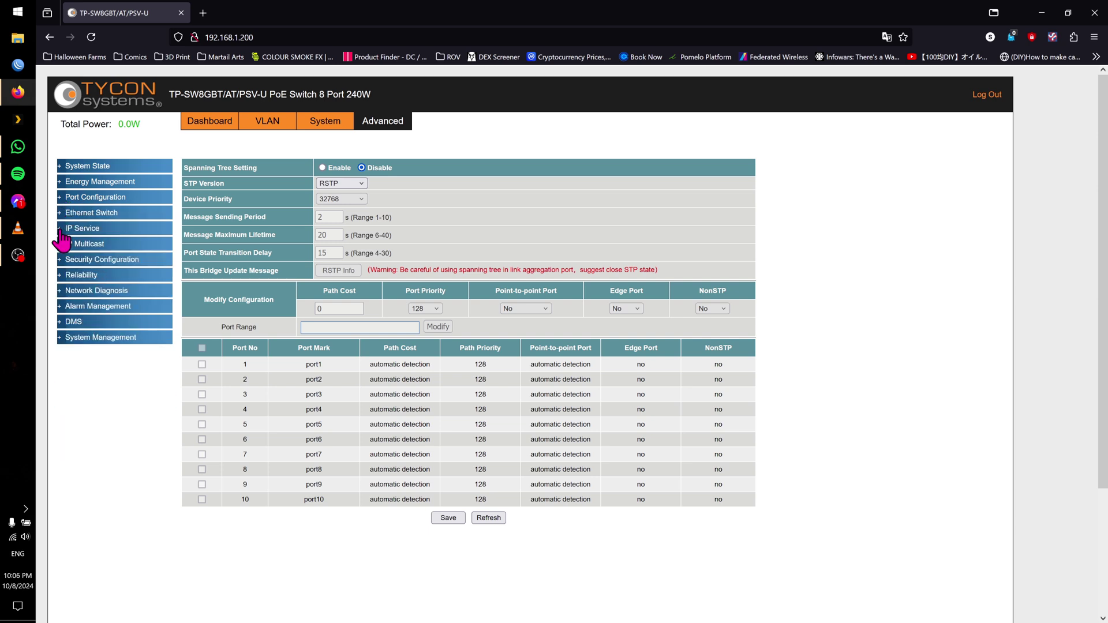
left_click(60, 229)
left_click(60, 229)
left_click(60, 229)
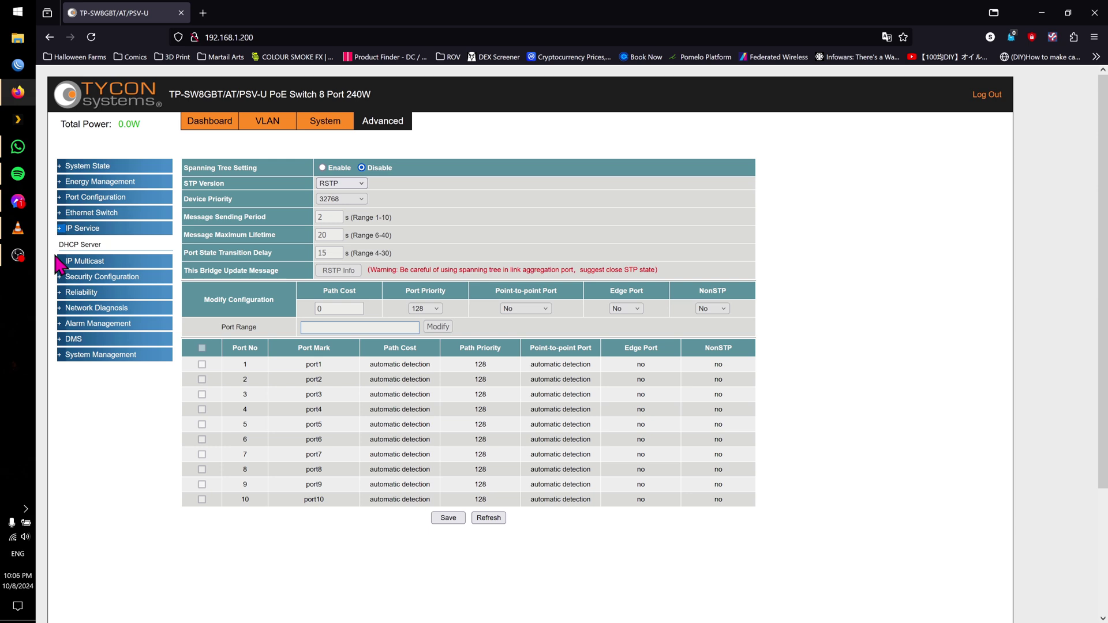
left_click(60, 229)
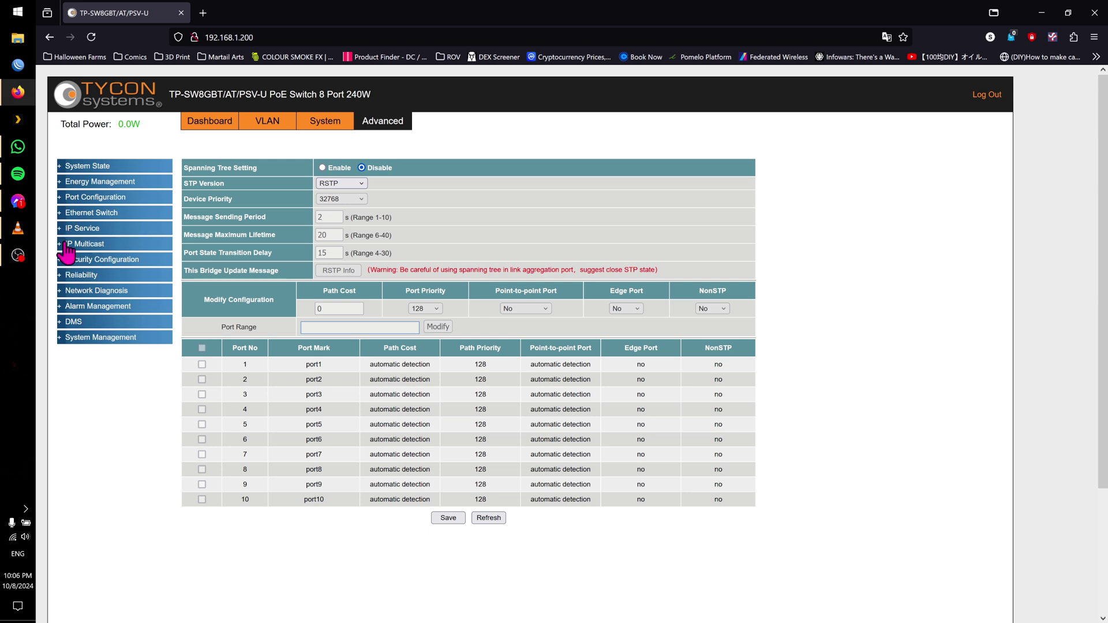
left_click(65, 245)
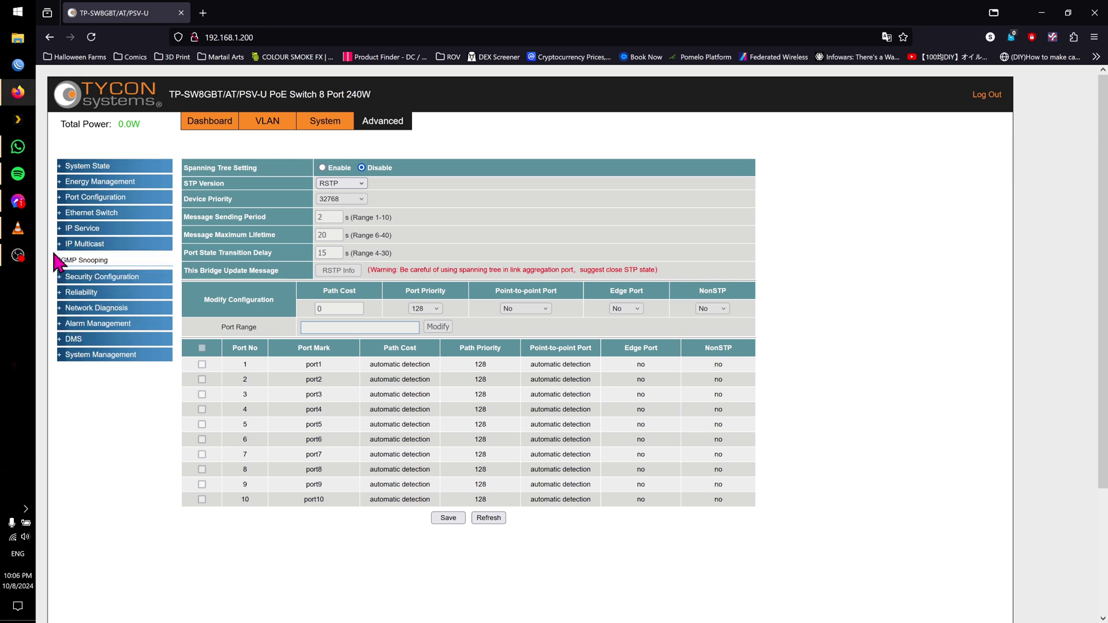
left_click(60, 245)
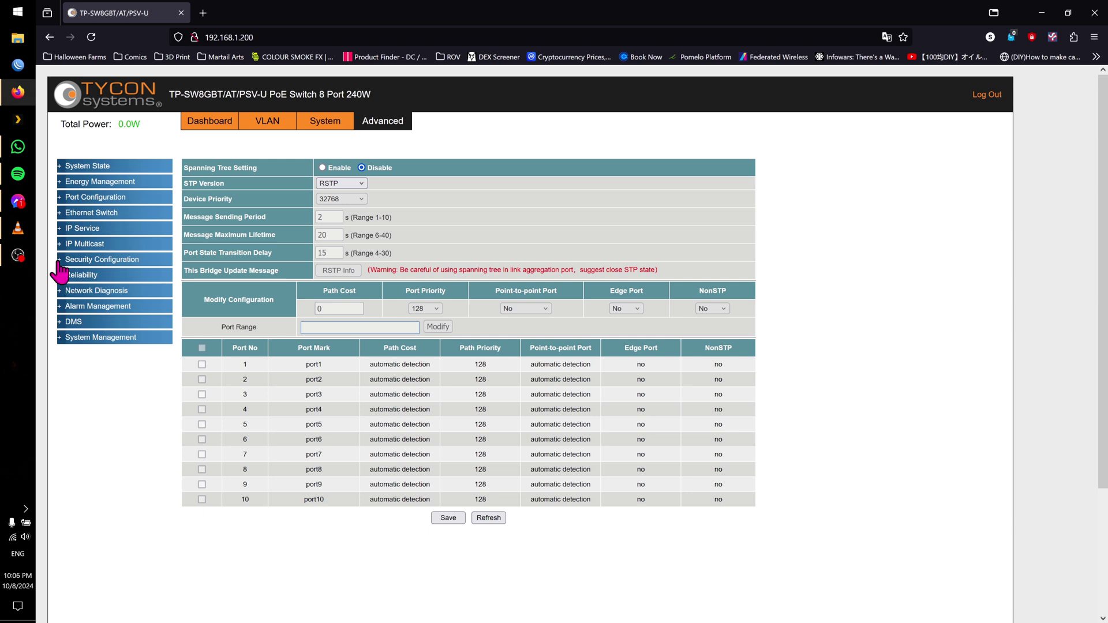
Browse Security, Reliability, Network Diagnosis (ICMPv4) and Alarm Management, then open the empty DMS device list
left_click(59, 261)
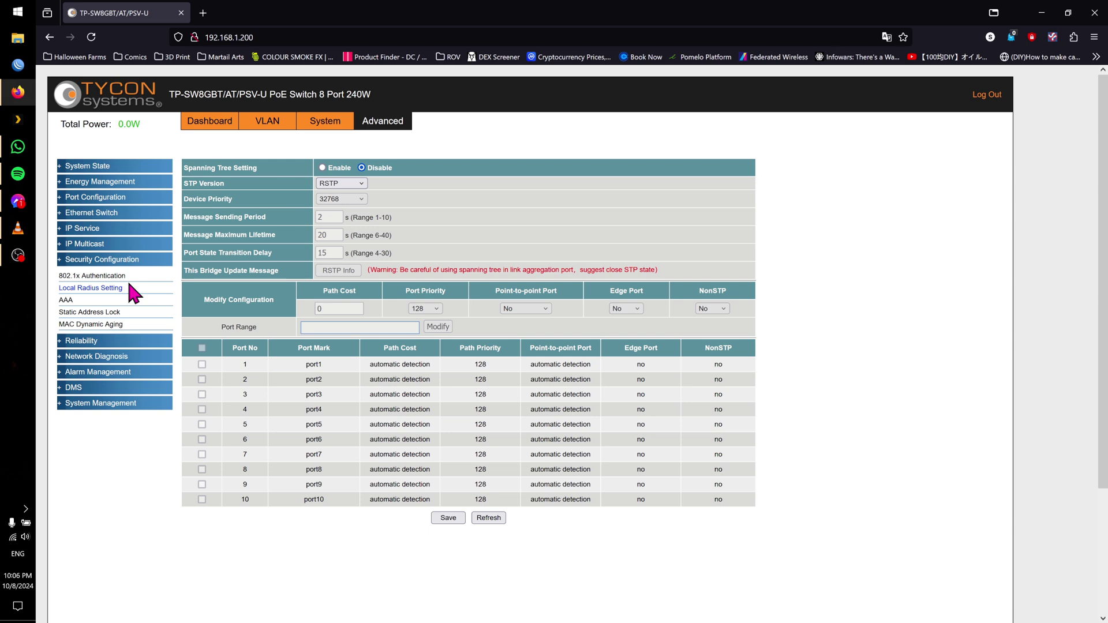
left_click(60, 260)
left_click(60, 276)
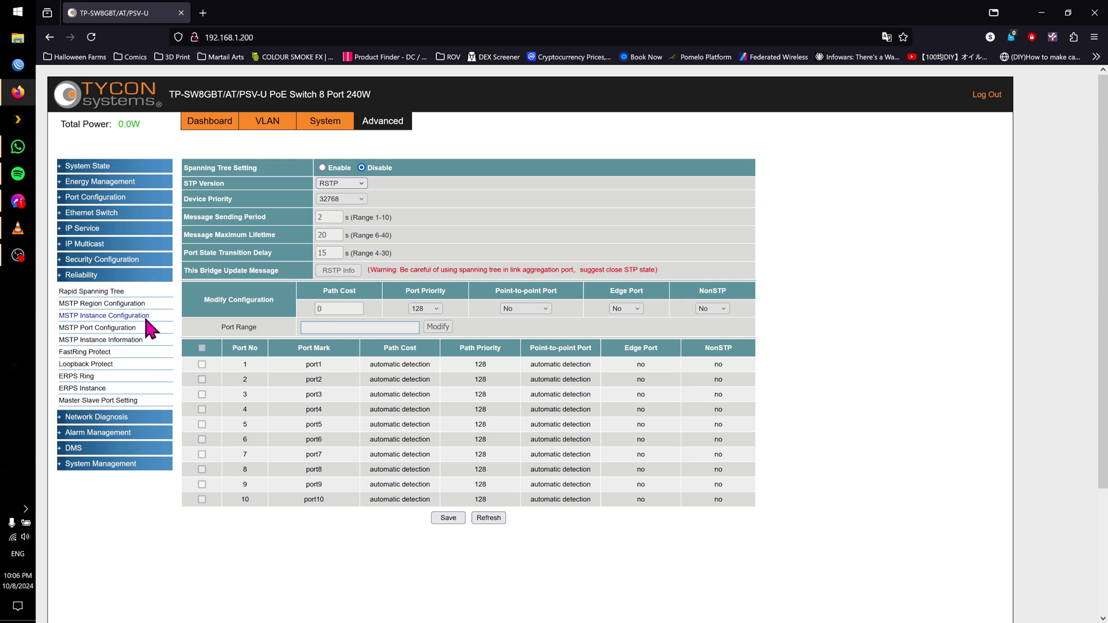
left_click(62, 277)
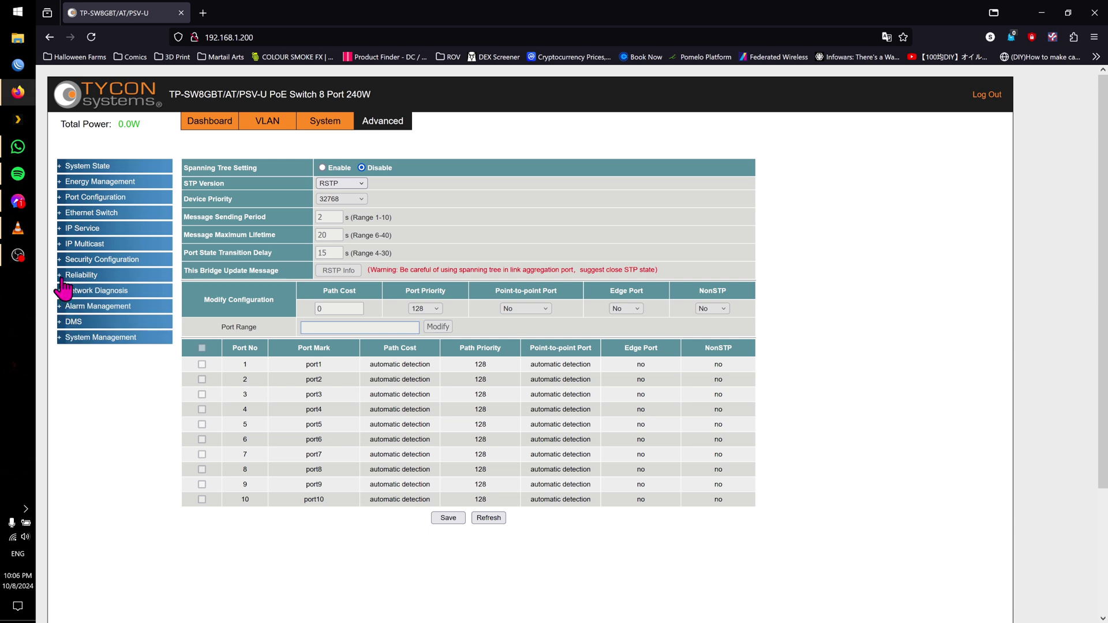
left_click(64, 278)
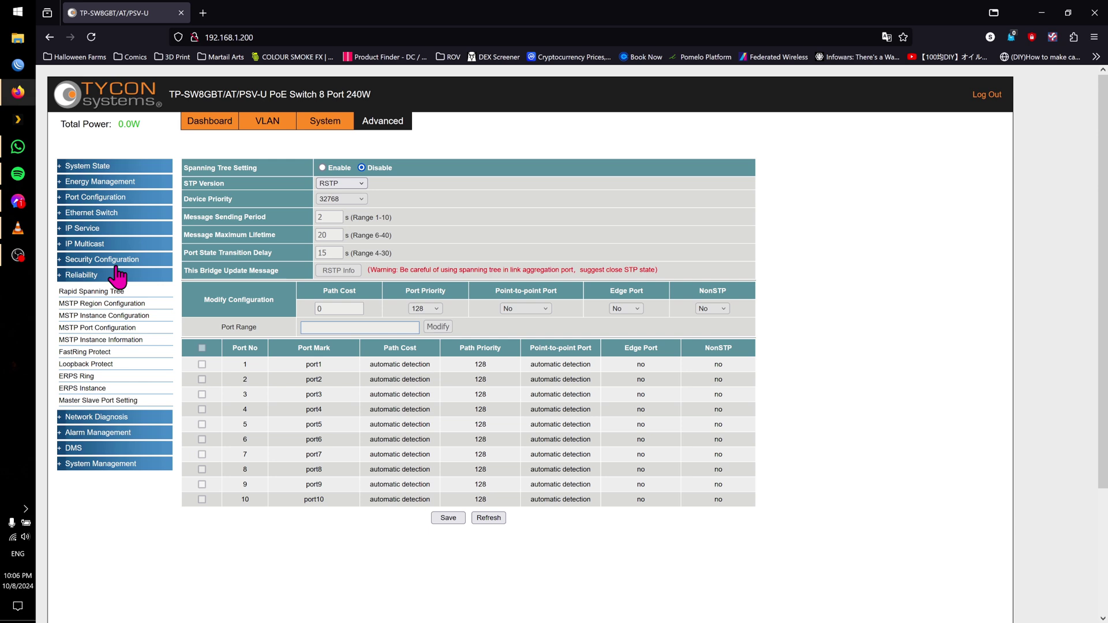
left_click(62, 277)
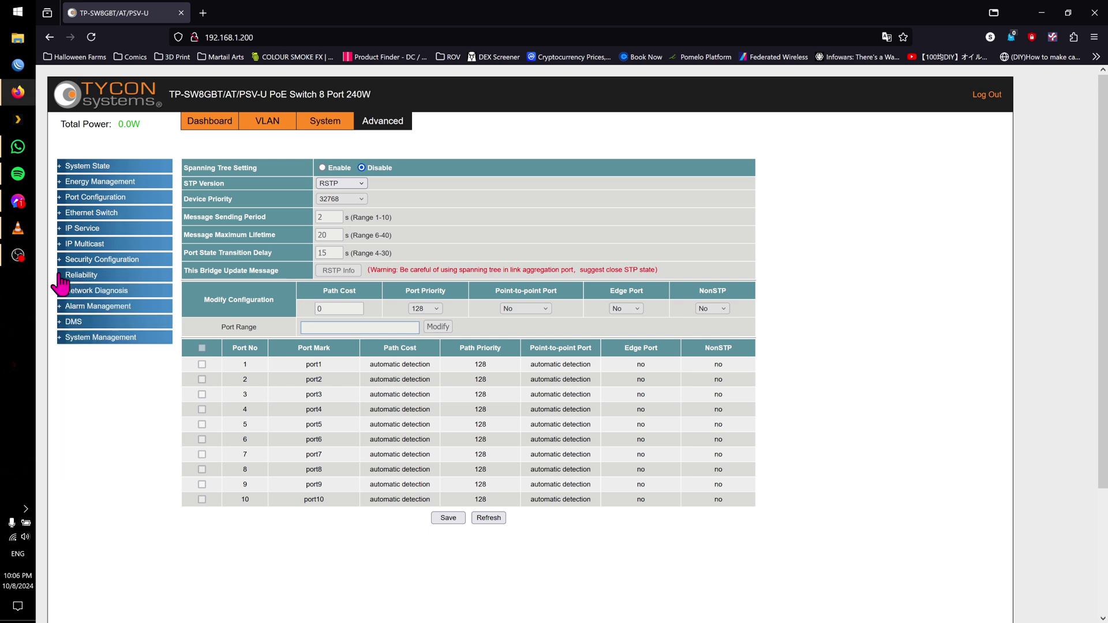
left_click(59, 292)
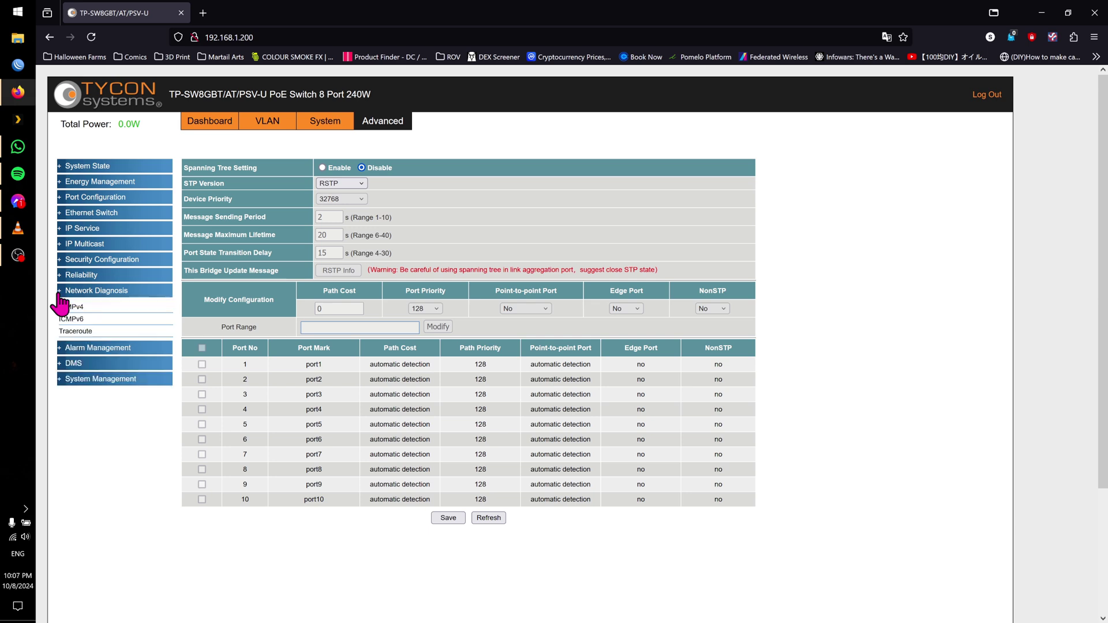
left_click(70, 306)
left_click(60, 290)
left_click(61, 309)
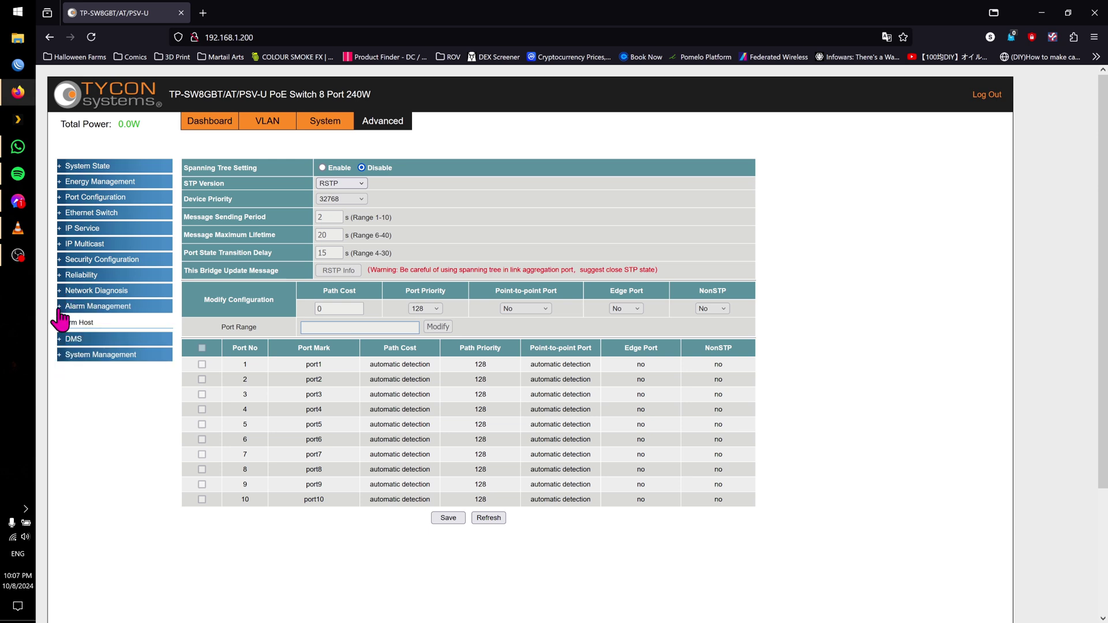
left_click(61, 307)
left_click(61, 321)
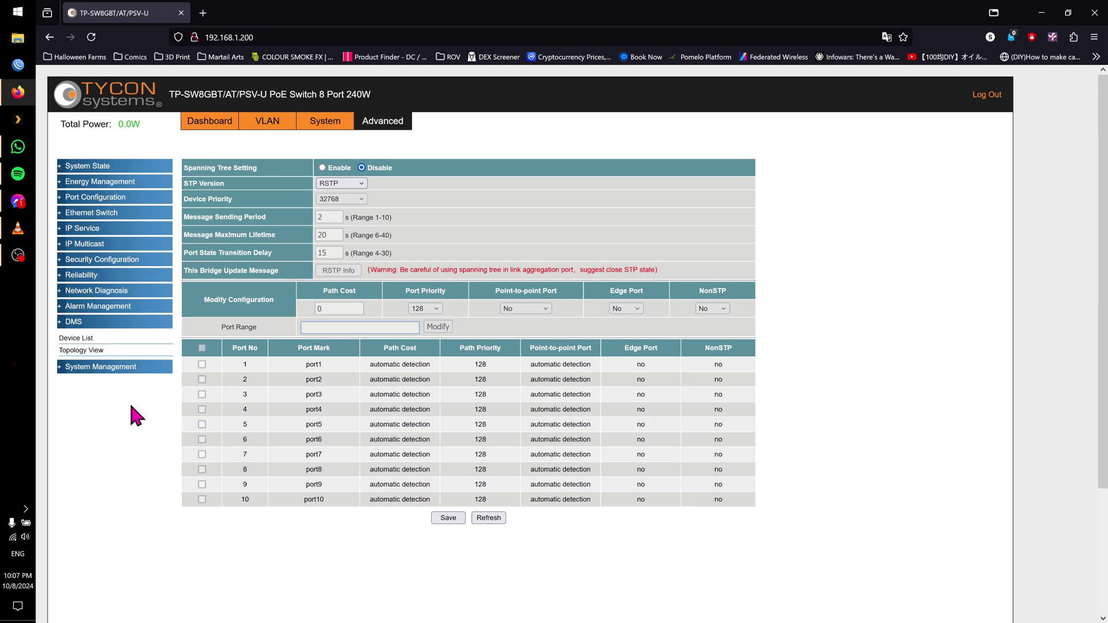
left_click(76, 338)
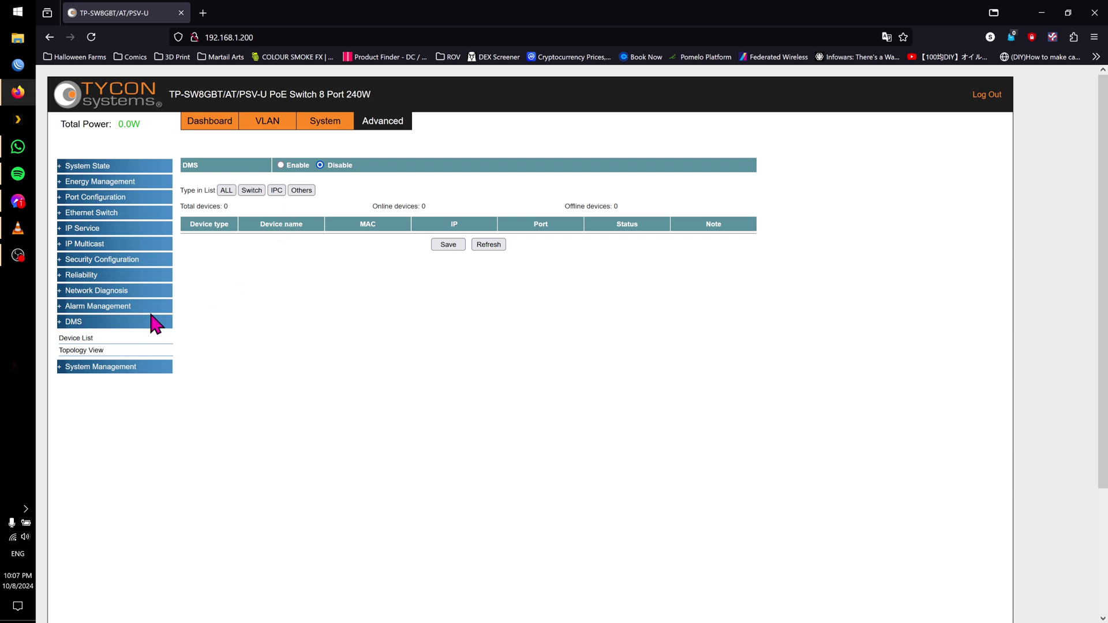
Collapse DMS, peek at System Management, then open the System settings page and the VLAN port table
left_click(59, 323)
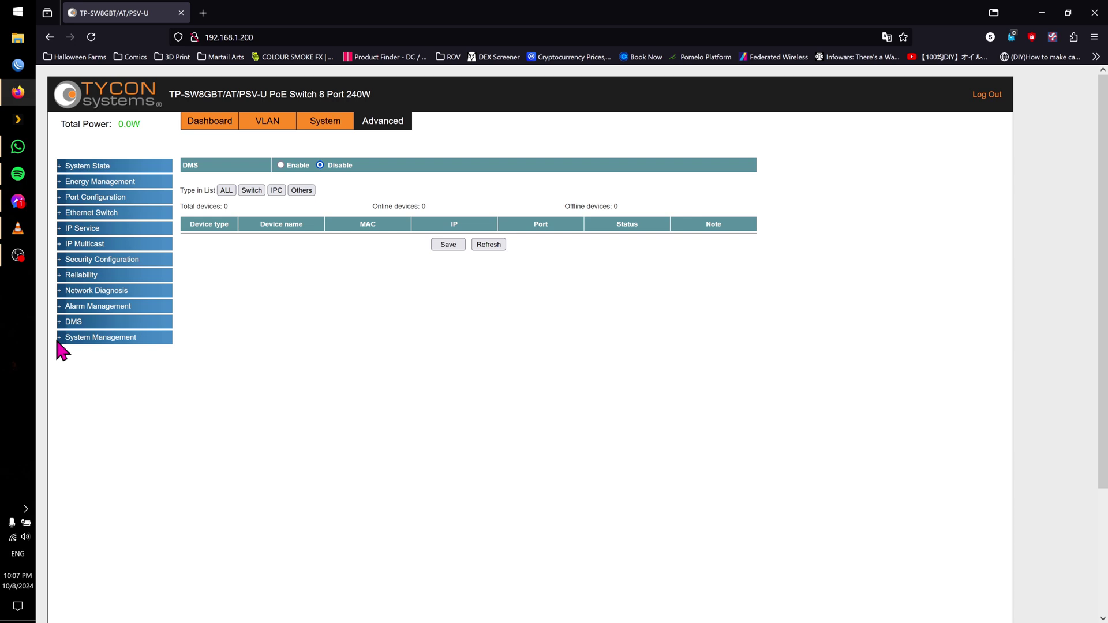
left_click(60, 338)
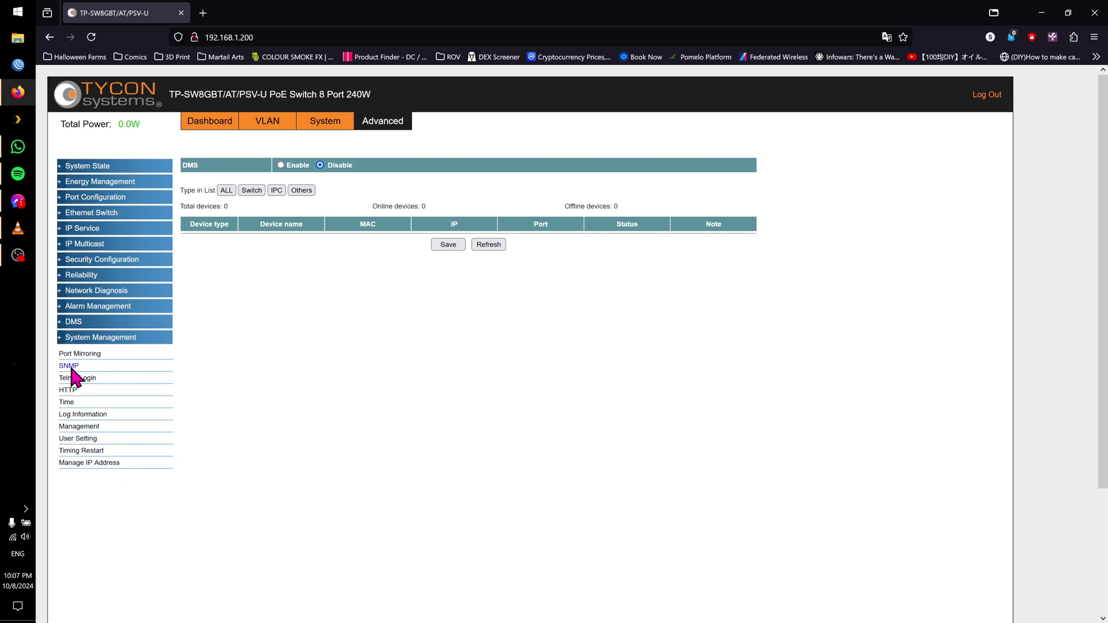
left_click(60, 340)
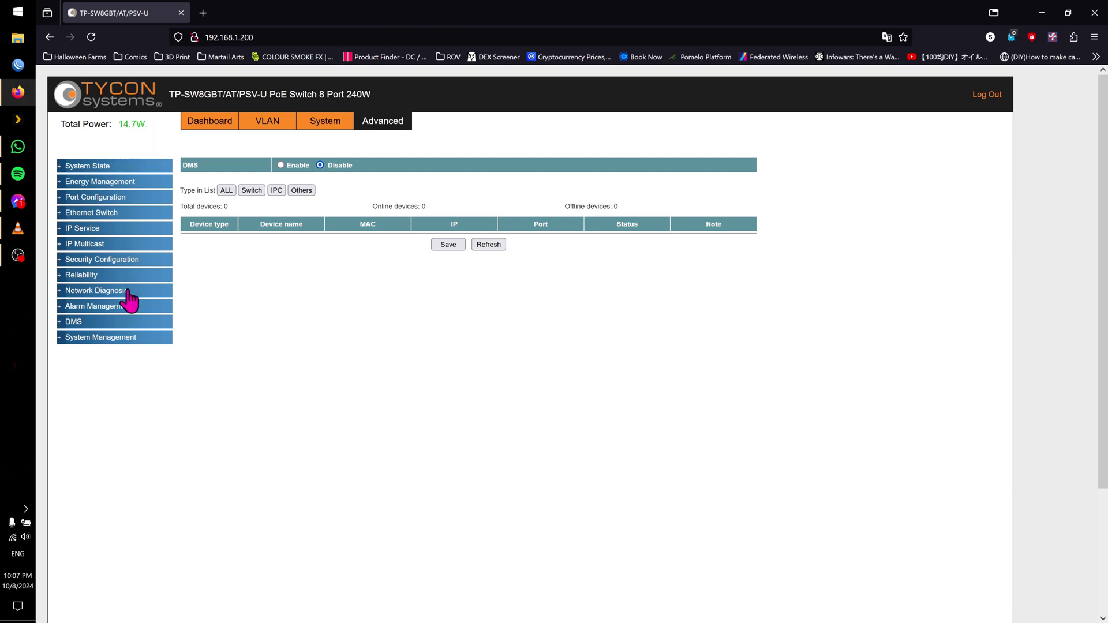
left_click(324, 119)
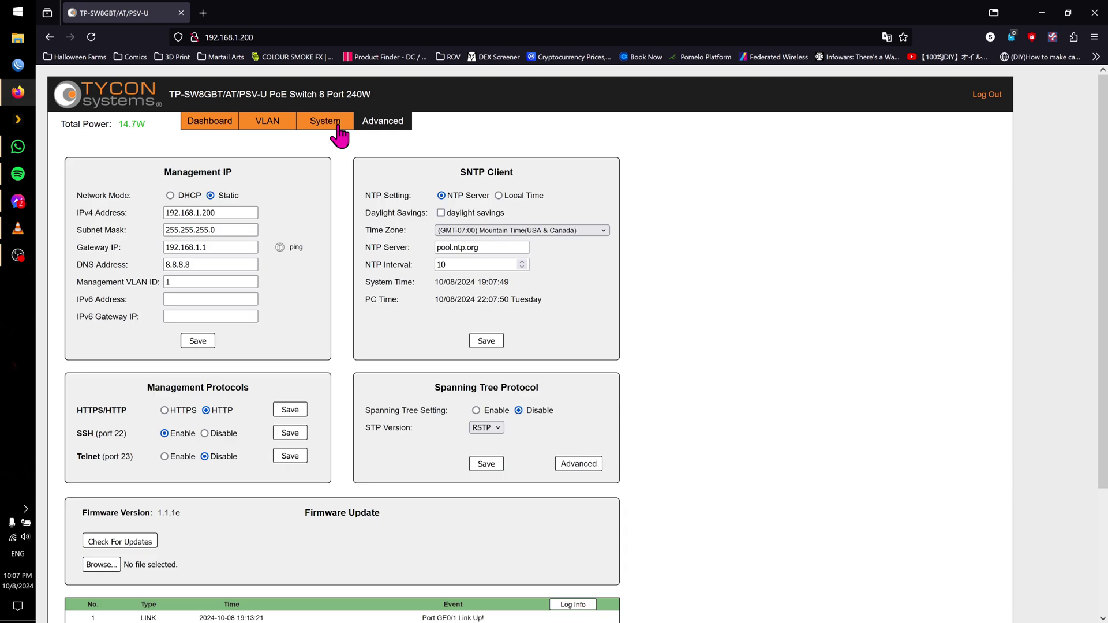
left_click(282, 124)
From the dashboard, review Port1's PoE settings and leave them unchanged at 802.3bt, 90 W
left_click(225, 125)
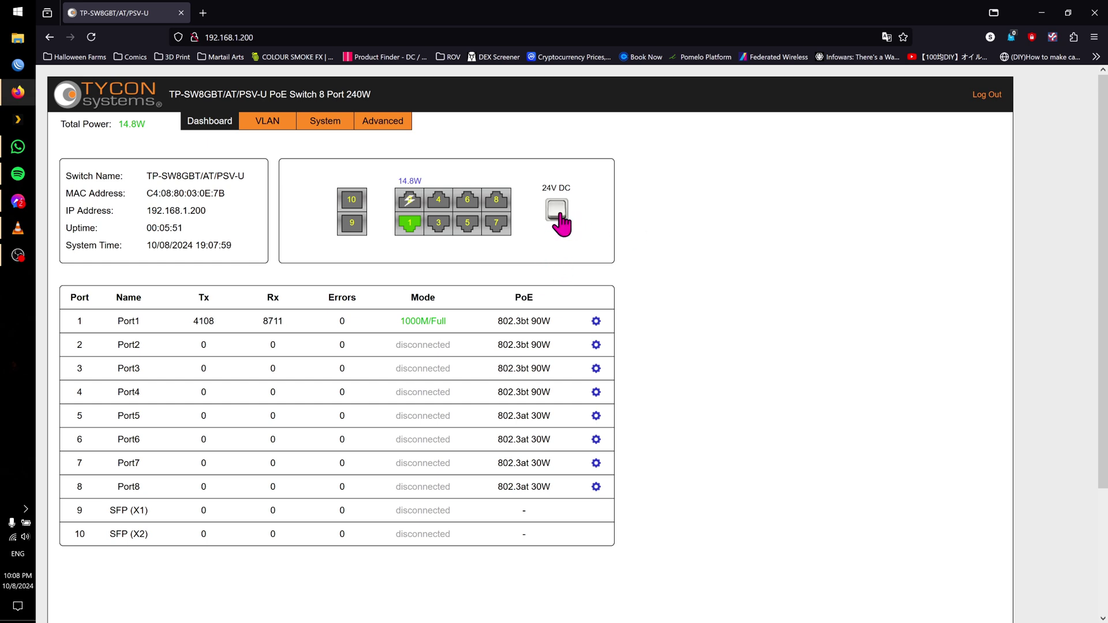
left_click(596, 321)
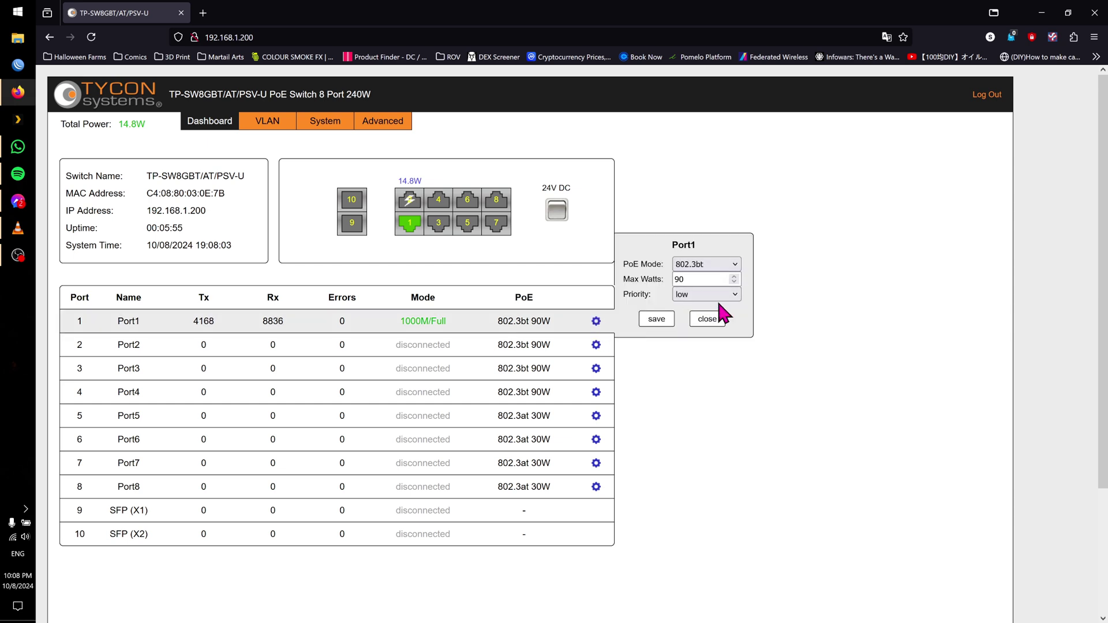
left_click(707, 319)
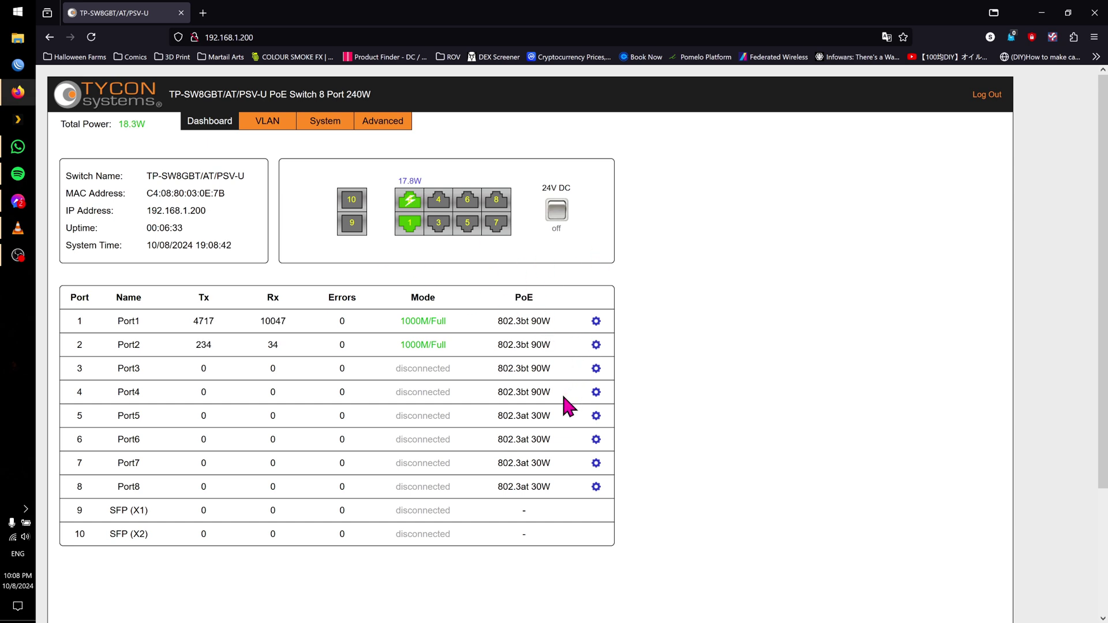
left_click(597, 322)
left_click(732, 265)
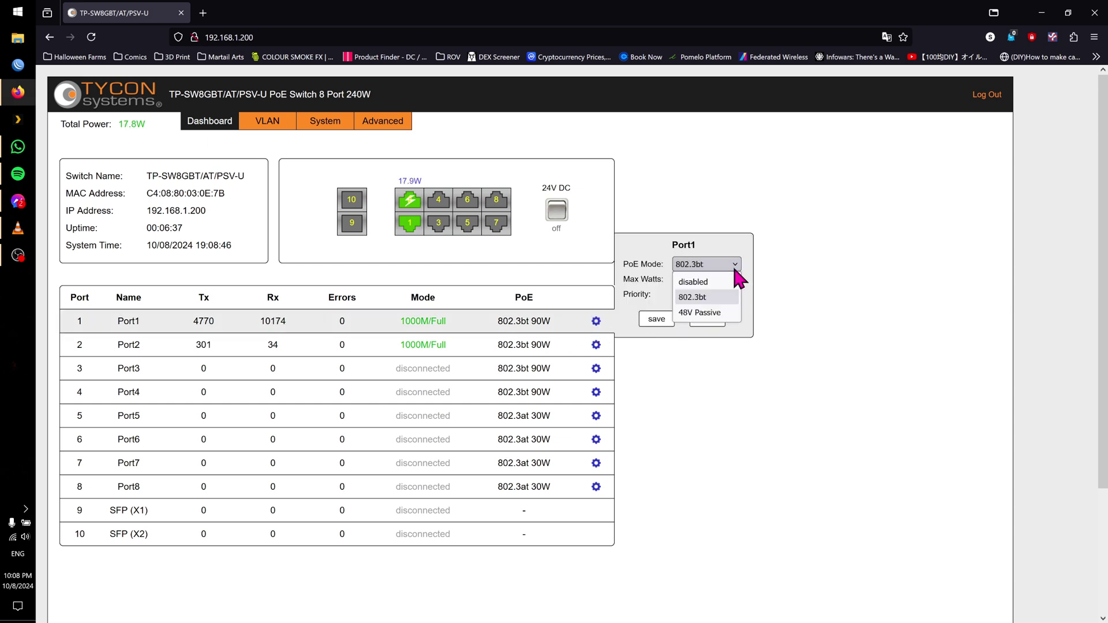
left_click(849, 272)
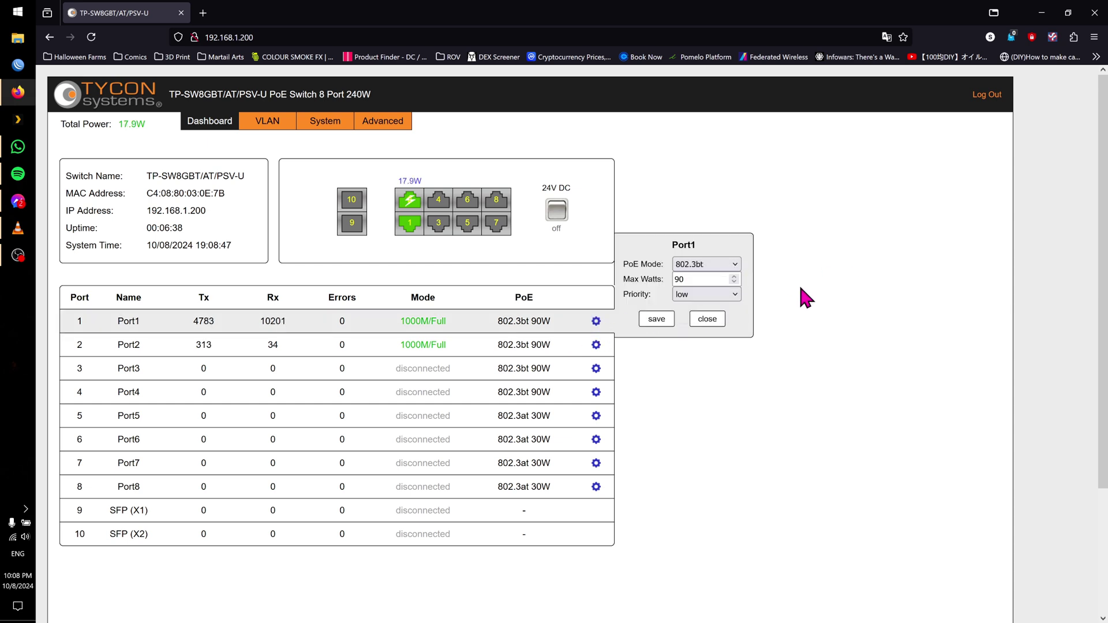
left_click(713, 322)
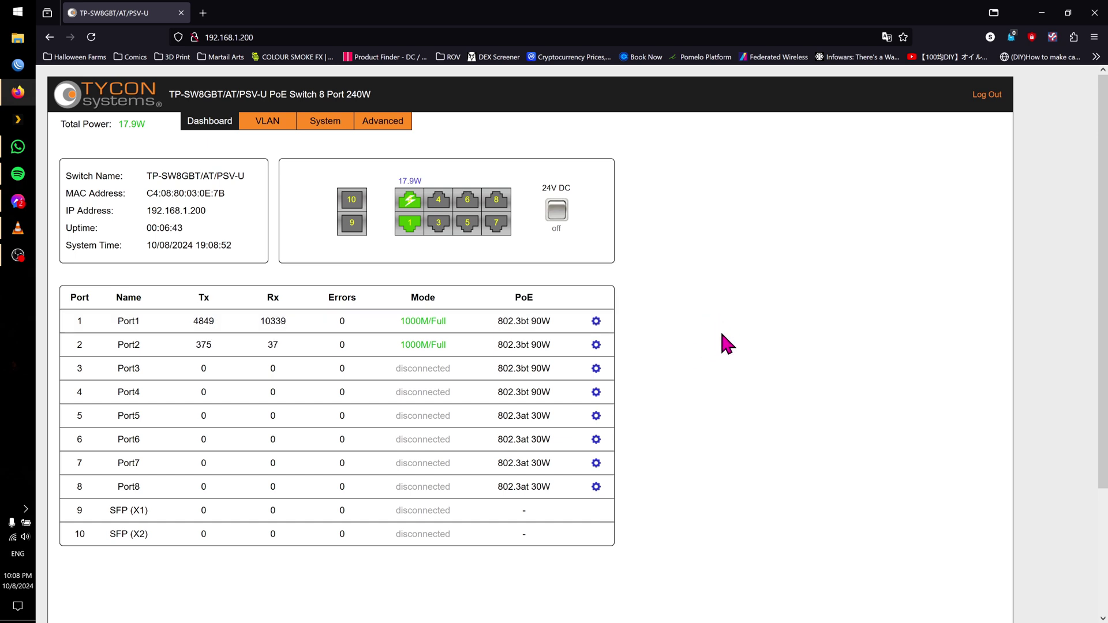